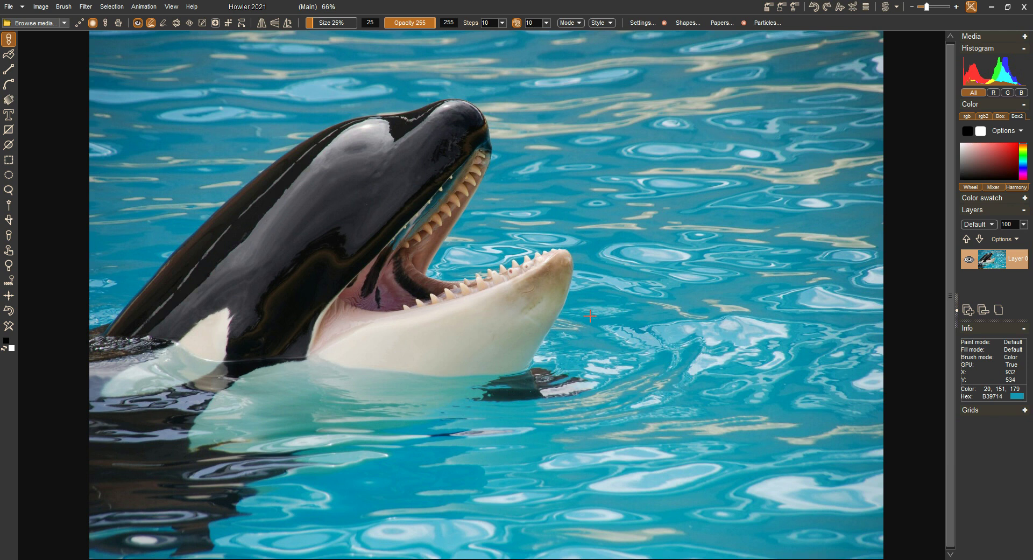
Open the Value adjustment for the orca photo and move its dialog aside
click(87, 8)
mouse_move(162, 36)
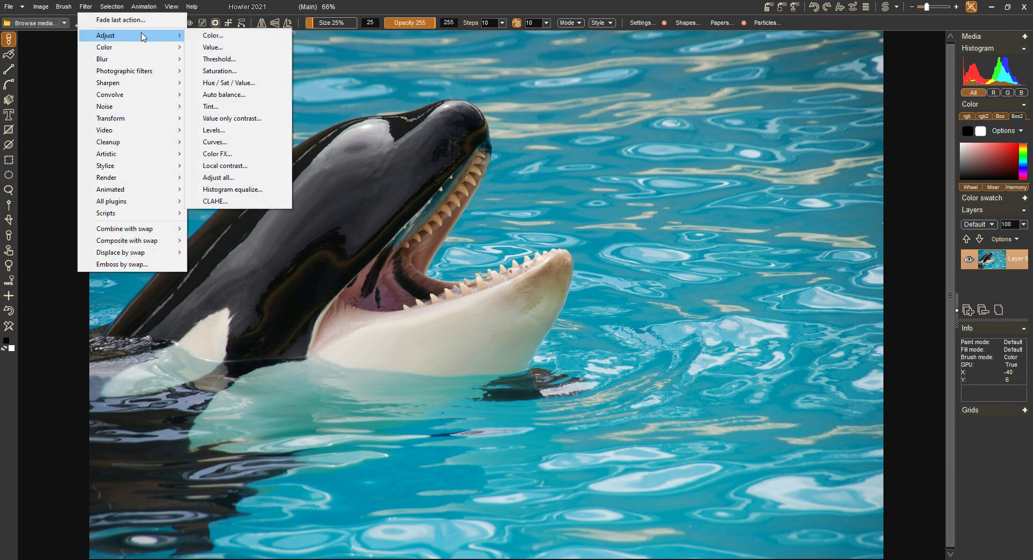
click(209, 46)
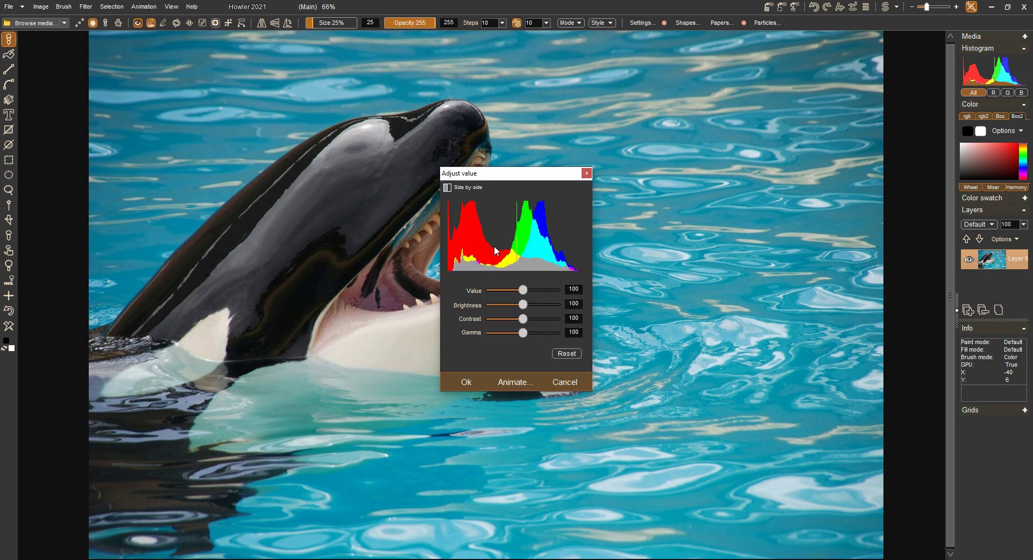
drag(536, 182, 646, 132)
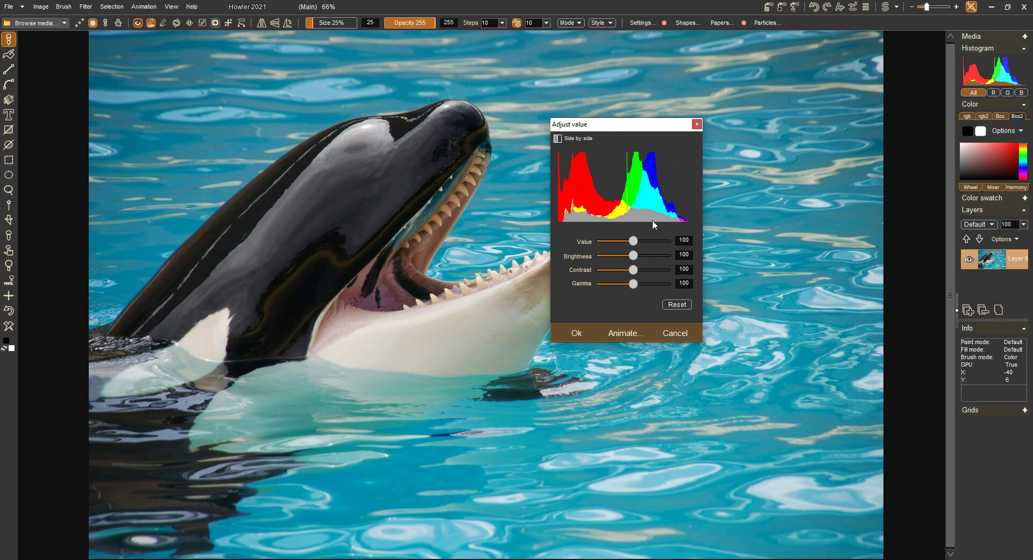
Preview value and brightness settings from 106 up to 137, then reset everything to 100
drag(633, 240, 636, 240)
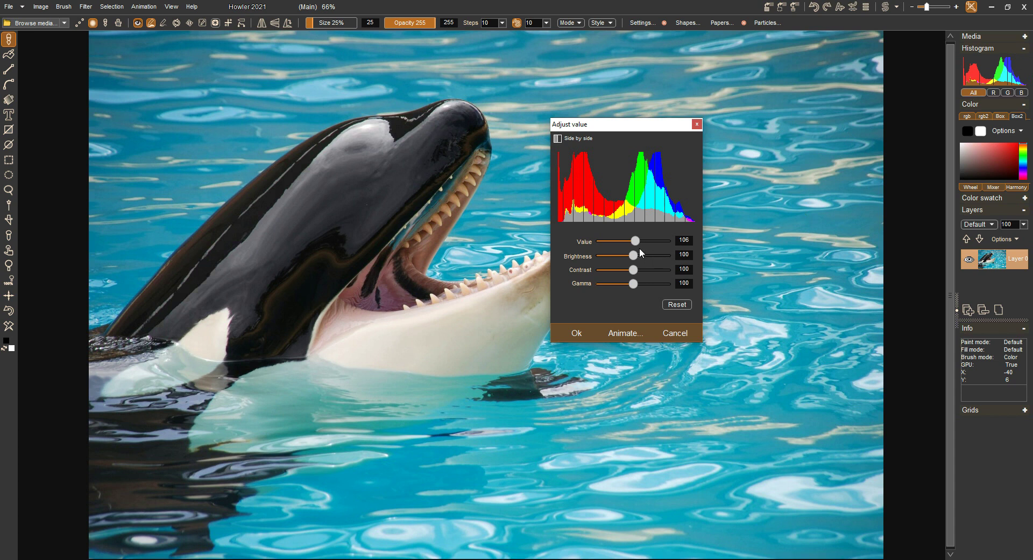
mouse_move(637, 243)
mouse_down()
mouse_move(622, 241)
mouse_move(639, 241)
mouse_up()
mouse_move(634, 256)
mouse_down()
mouse_move(659, 256)
mouse_move(631, 257)
mouse_up()
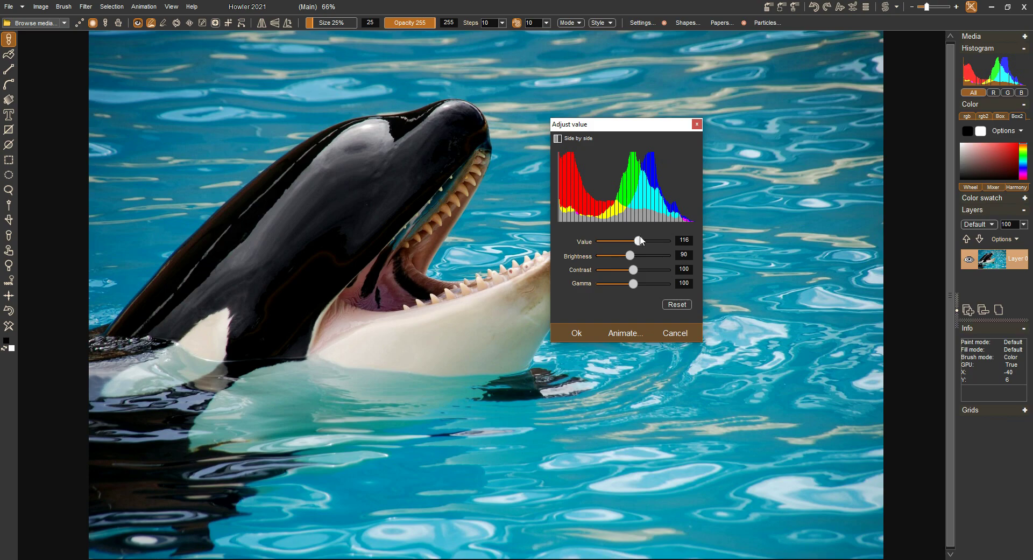
mouse_move(639, 241)
mouse_down()
mouse_move(607, 244)
mouse_move(647, 242)
mouse_up()
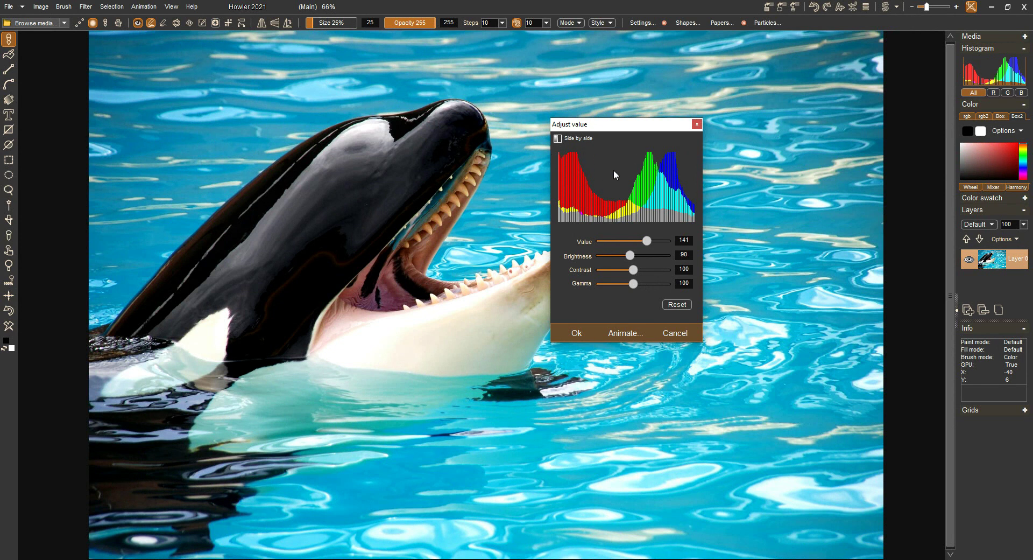
drag(647, 243, 646, 273)
click(674, 302)
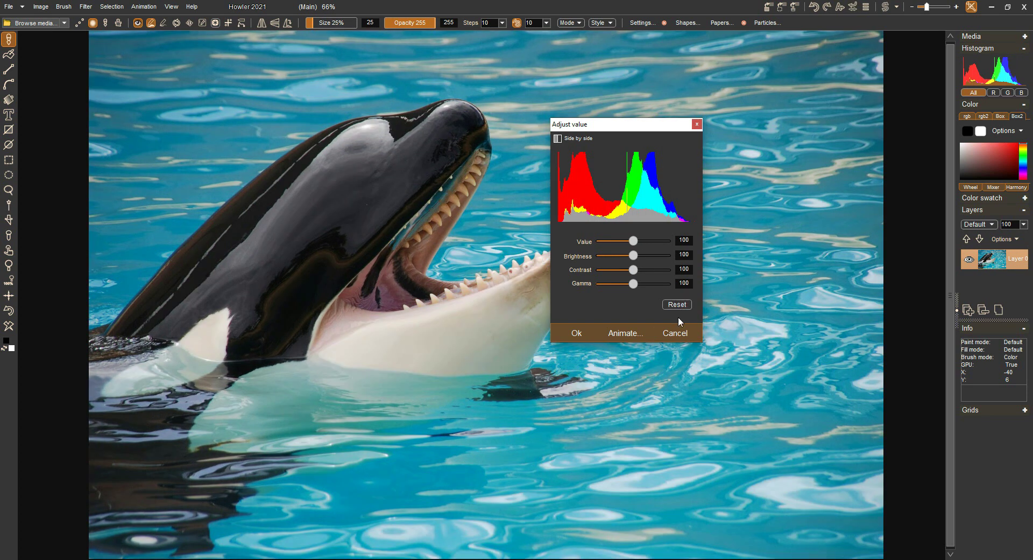
Discard the Value adjustment, then preview Levels with a lowered white level and cancel it
click(681, 331)
click(84, 5)
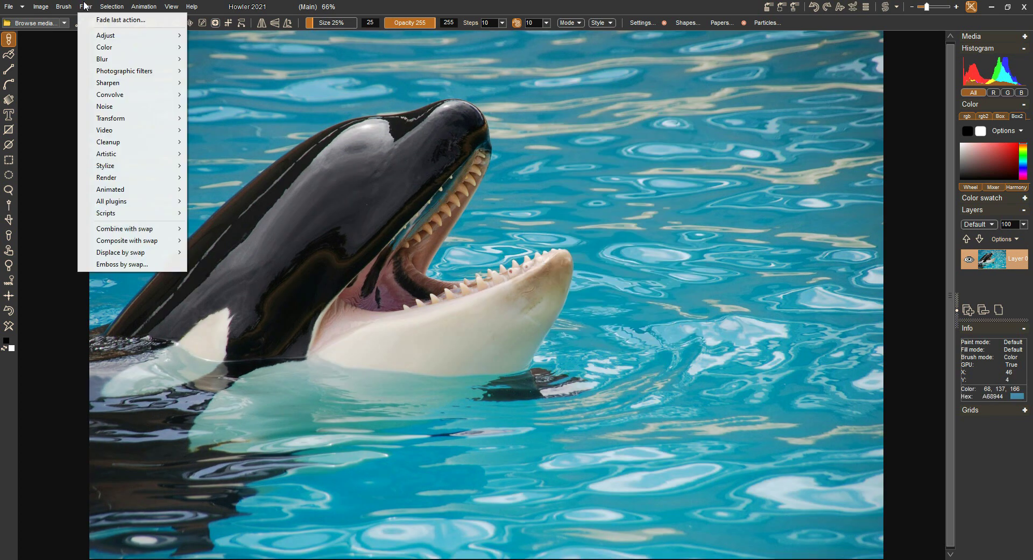
mouse_move(105, 36)
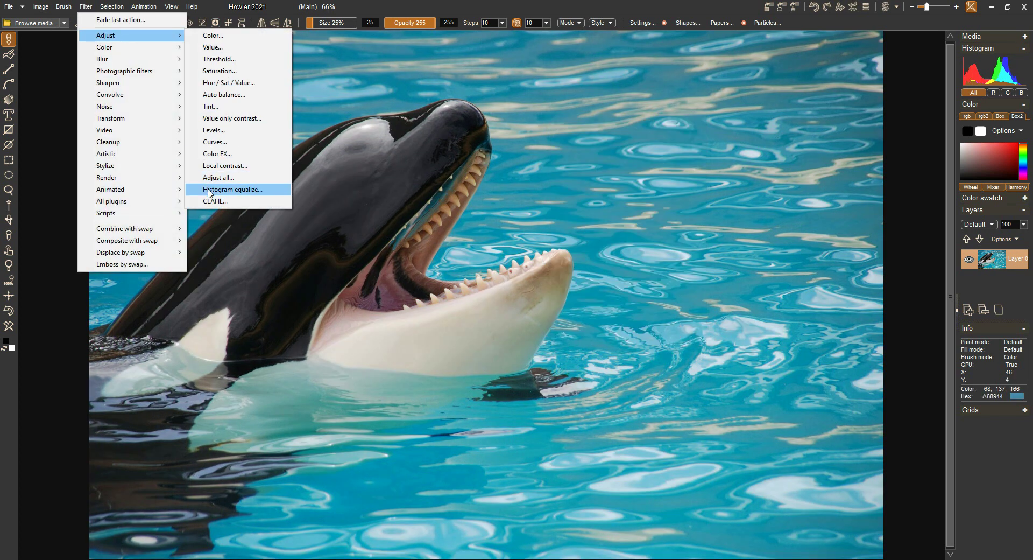
click(232, 131)
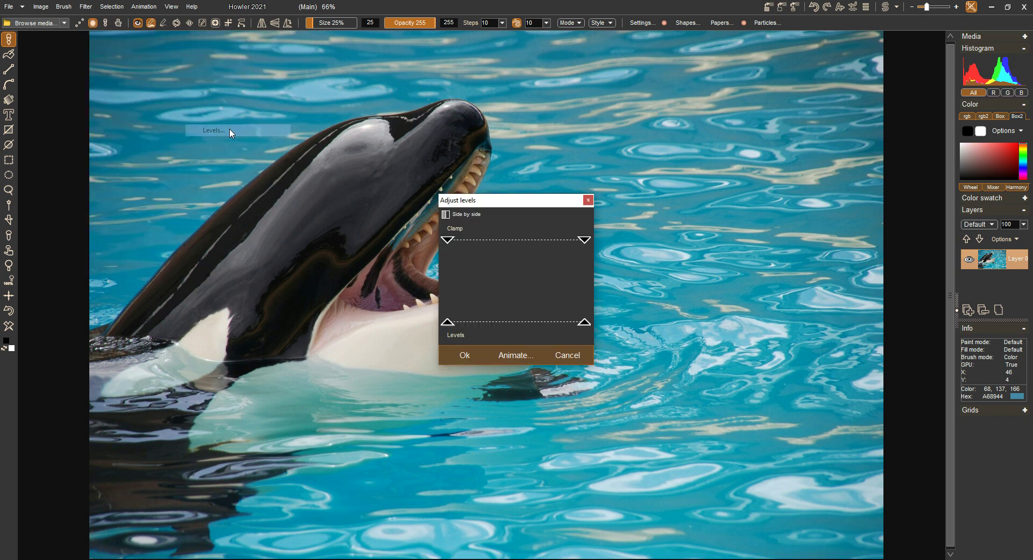
mouse_move(589, 241)
mouse_down()
mouse_move(535, 239)
mouse_move(585, 239)
mouse_up()
drag(584, 324, 575, 326)
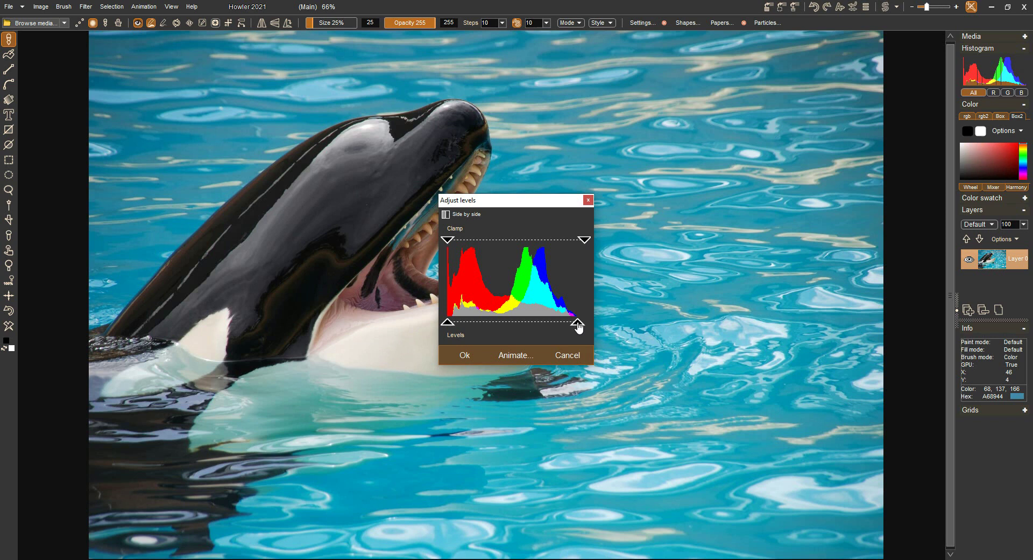
click(558, 356)
Preview a black-and-white Threshold of the orca with its dialog moved aside, set to 119
click(85, 7)
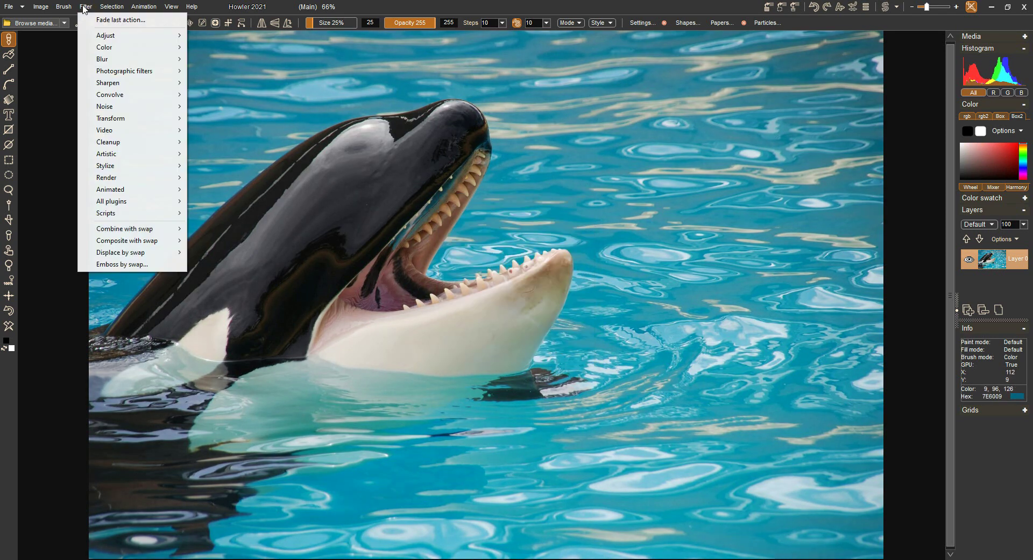
mouse_move(98, 36)
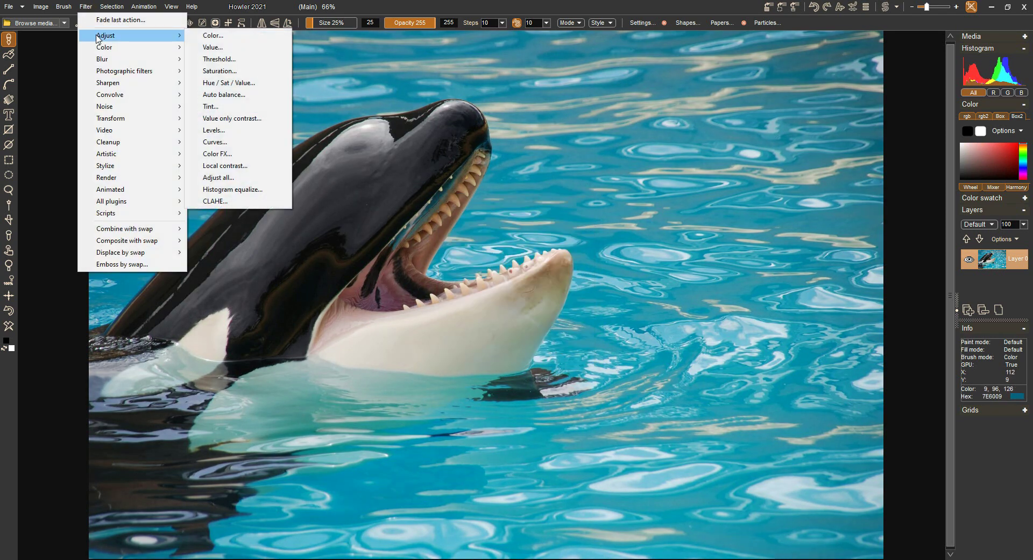
click(211, 58)
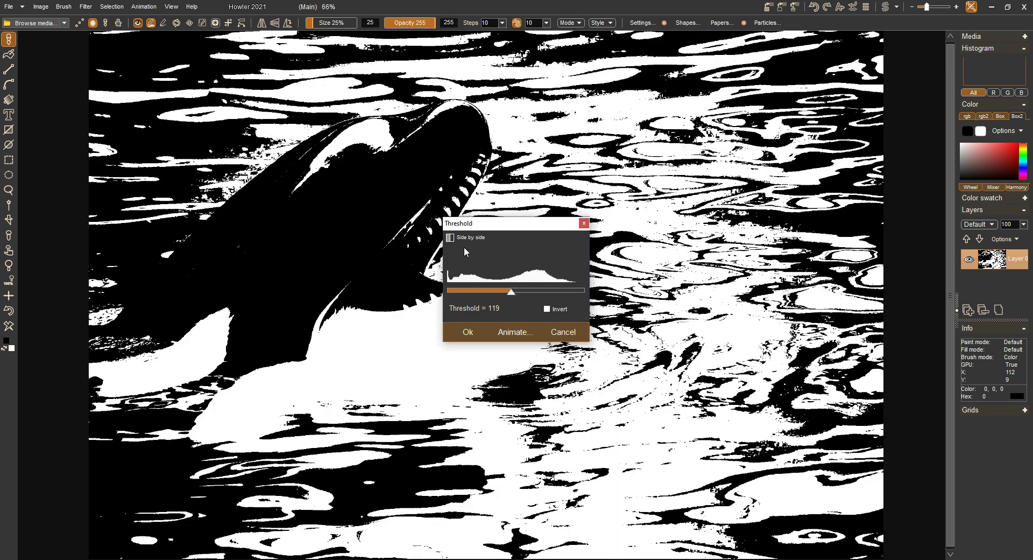
drag(499, 223, 592, 138)
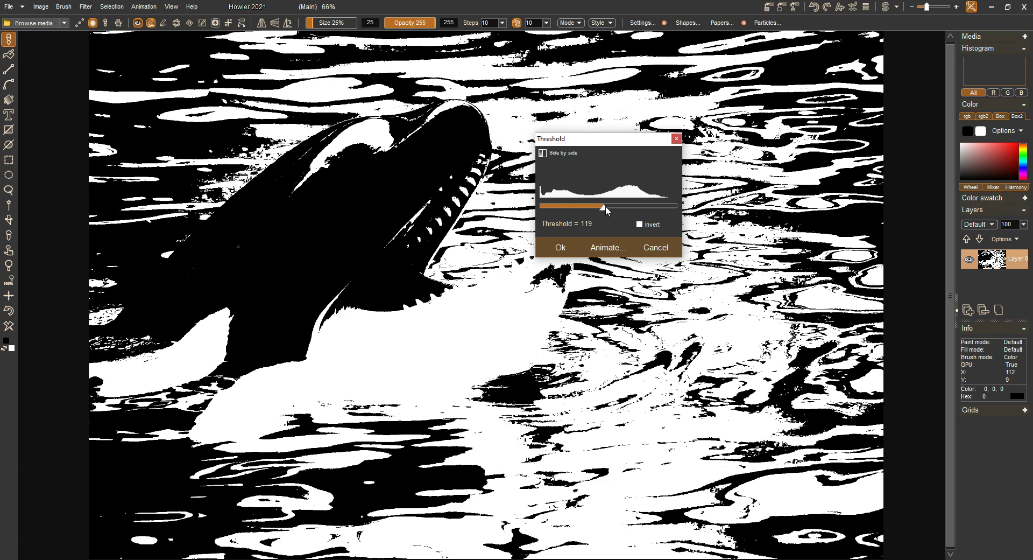
drag(591, 143, 643, 106)
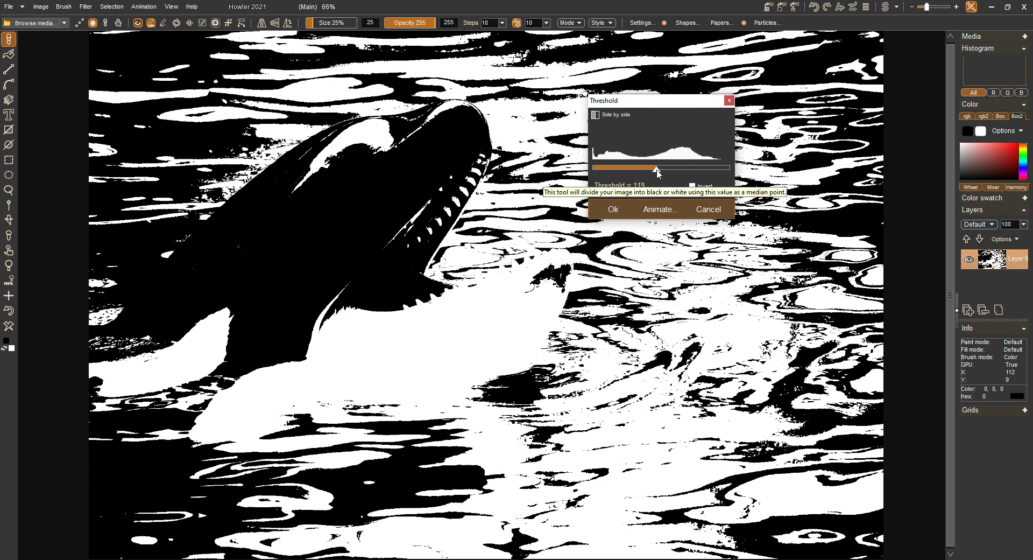
mouse_move(657, 167)
mouse_down()
mouse_move(693, 167)
mouse_move(655, 168)
mouse_up()
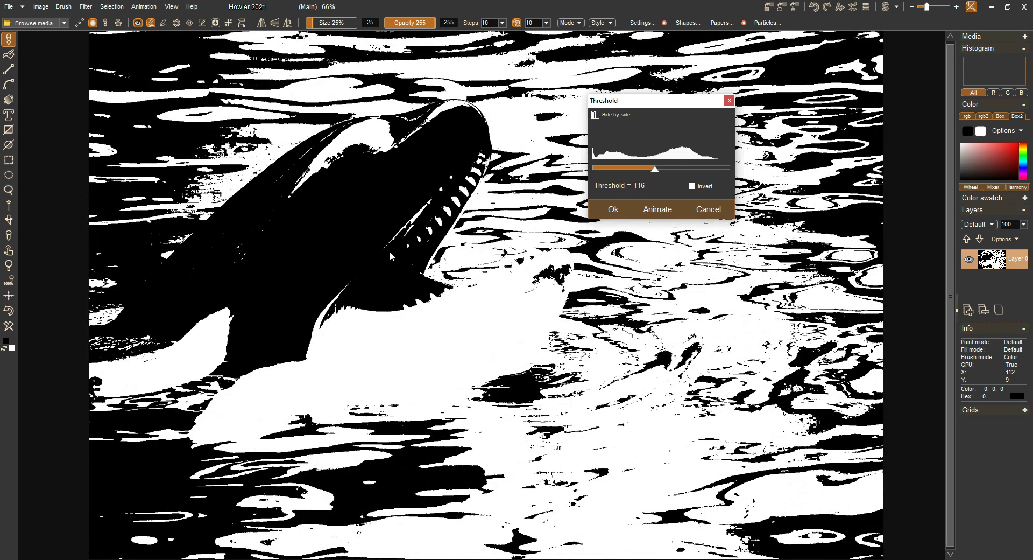
mouse_move(650, 167)
mouse_down()
mouse_move(604, 168)
mouse_move(656, 168)
mouse_up()
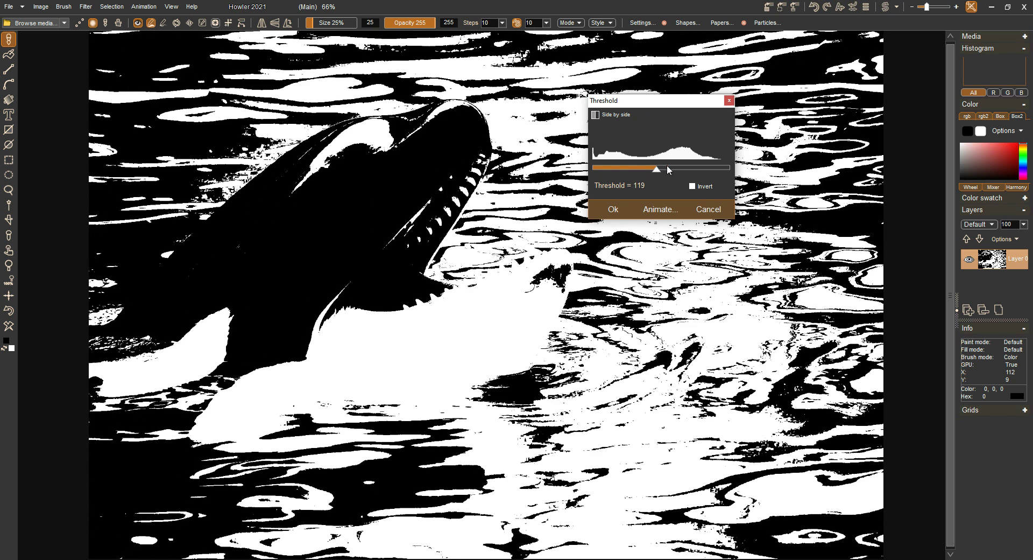
click(700, 210)
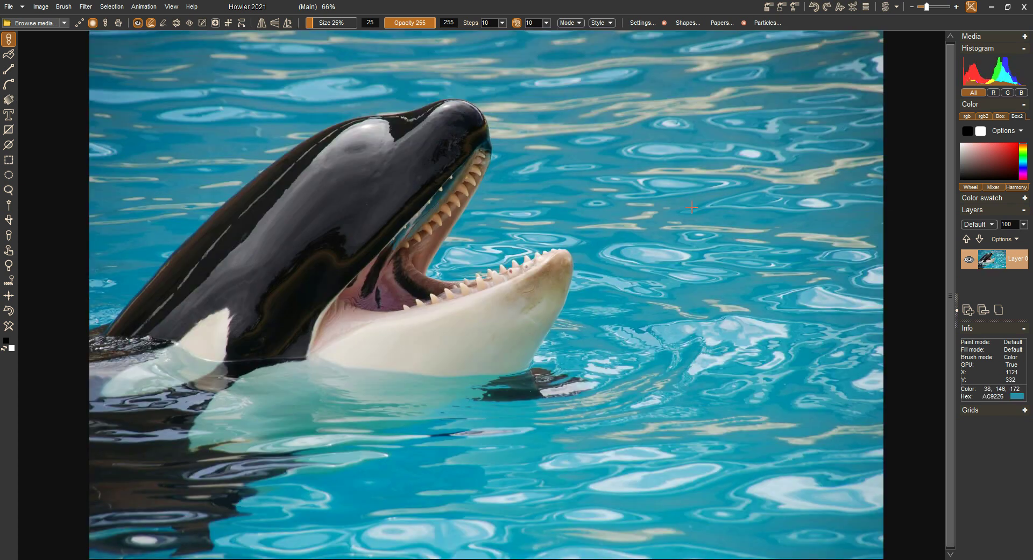
click(85, 7)
mouse_move(103, 35)
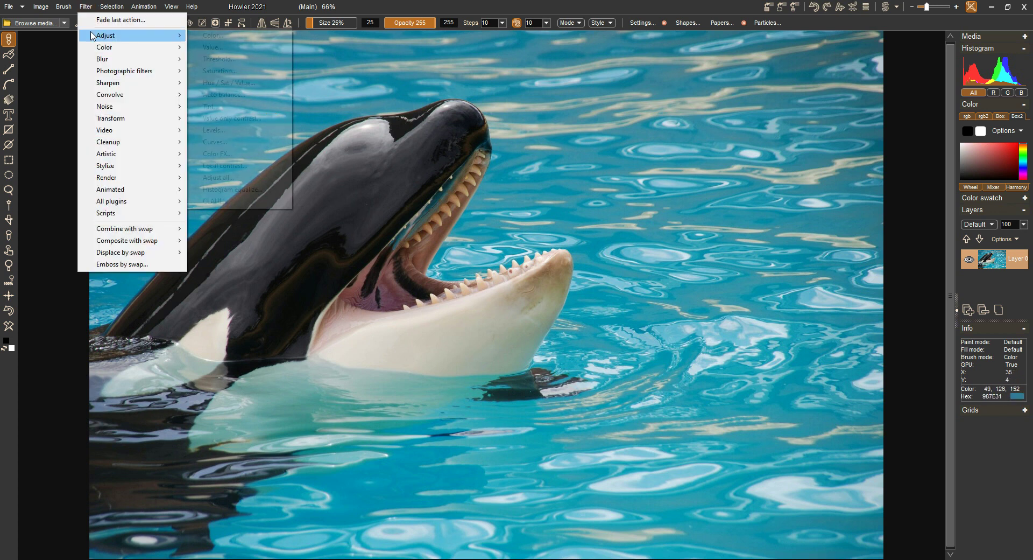
click(207, 130)
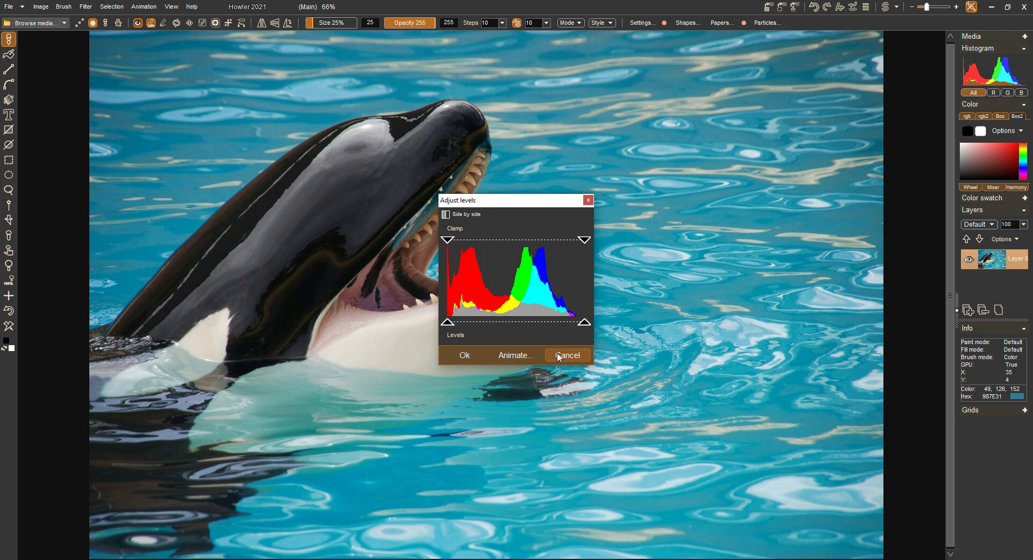
click(558, 356)
click(85, 9)
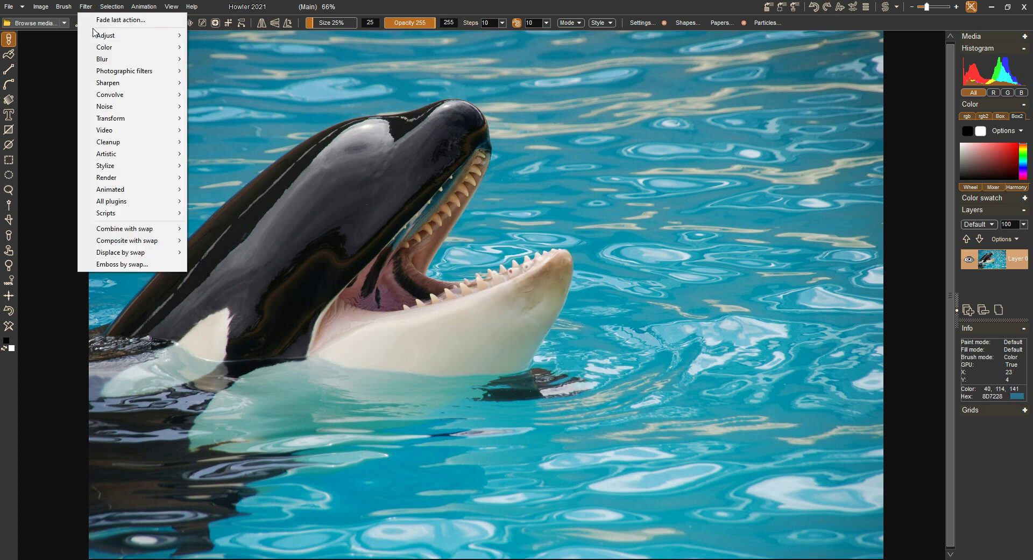
mouse_move(95, 36)
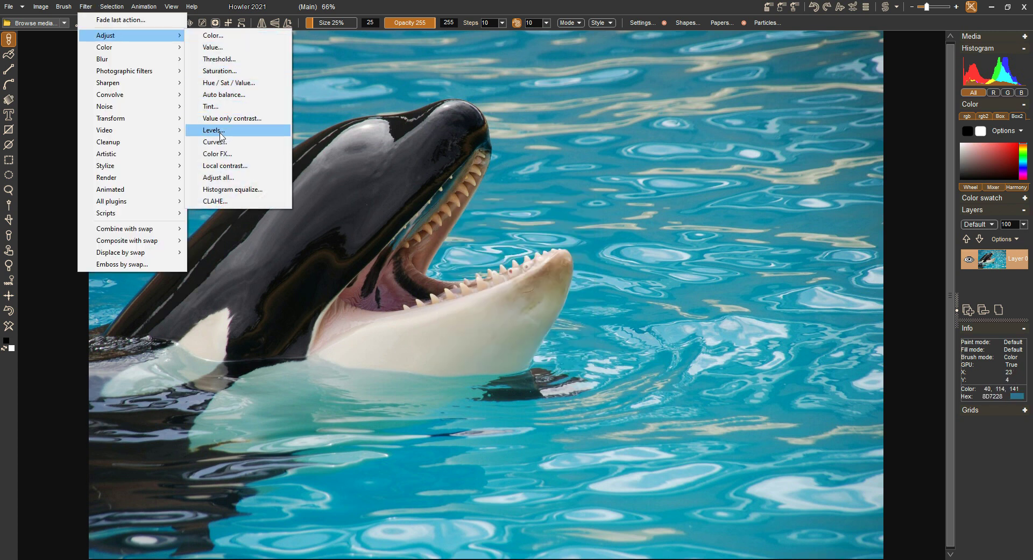
click(228, 60)
drag(499, 231, 604, 152)
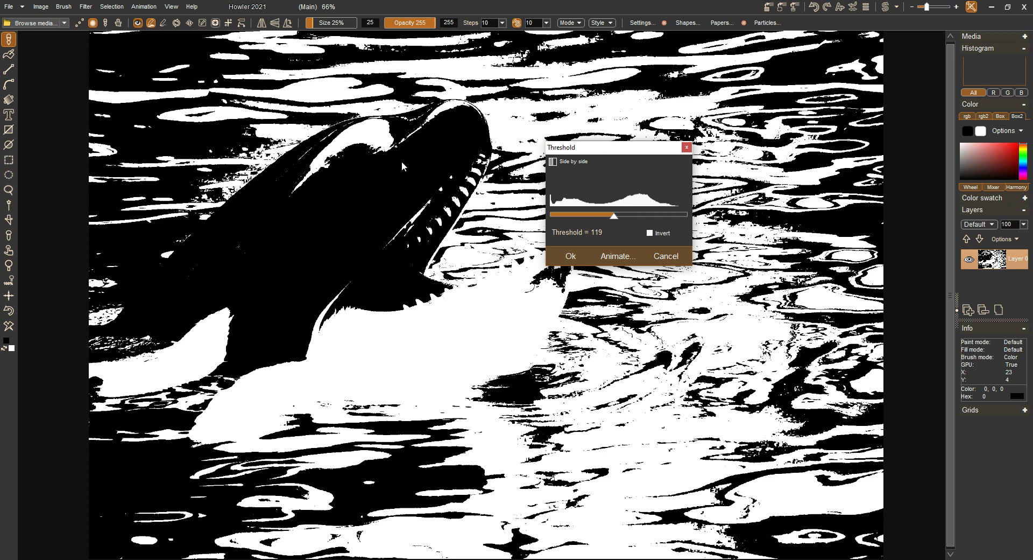
mouse_move(615, 216)
mouse_down()
mouse_move(624, 212)
mouse_move(599, 218)
mouse_move(608, 213)
mouse_up()
click(660, 255)
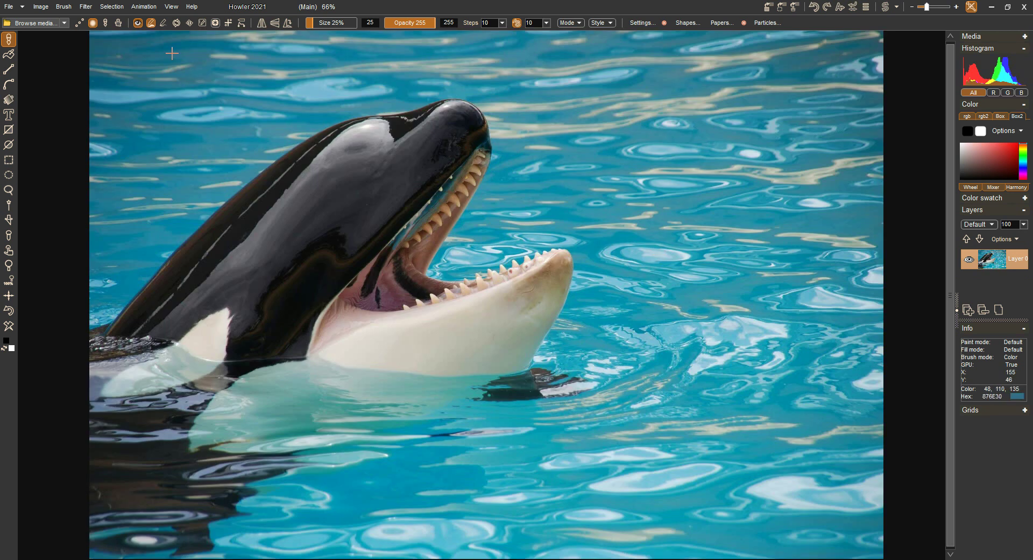
Open CLAHE with its dialog moved off the orca's jaw, choose 64x64 abs blocks and show them
click(86, 7)
mouse_move(102, 35)
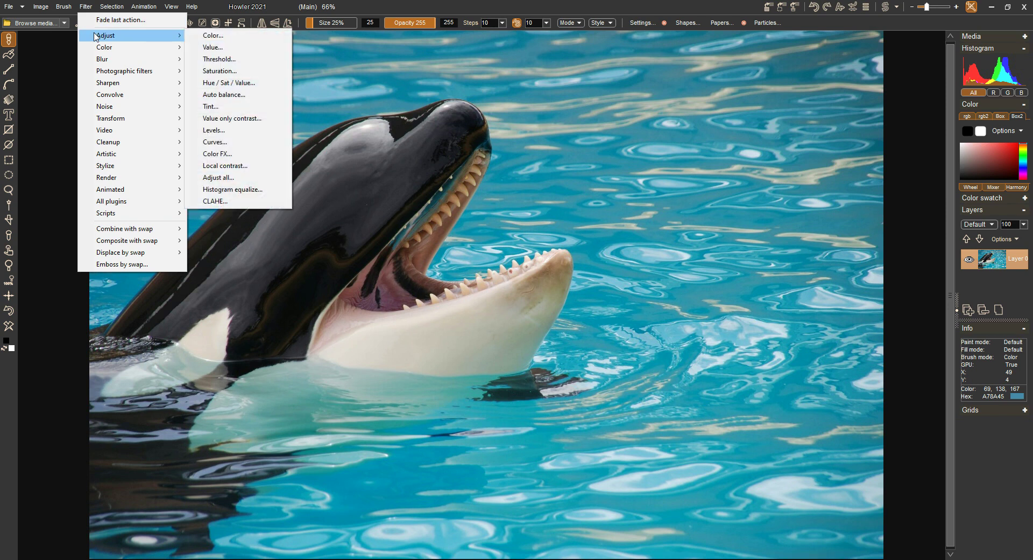
click(204, 201)
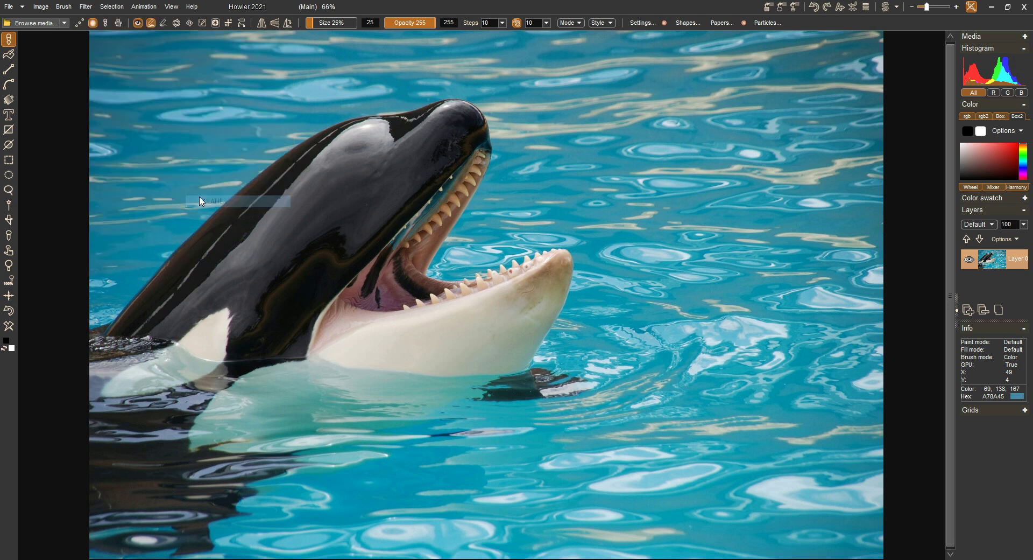
drag(491, 196, 660, 99)
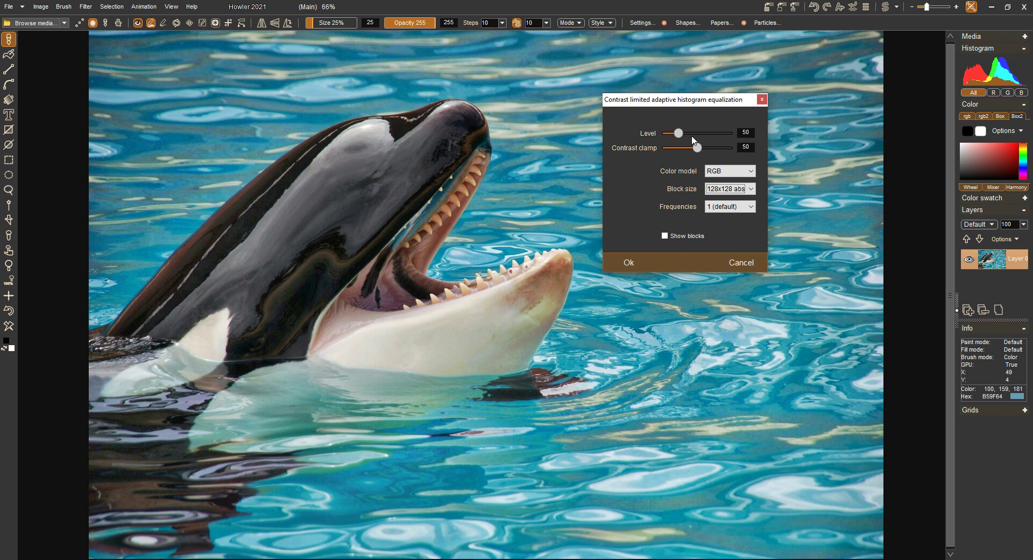
click(726, 190)
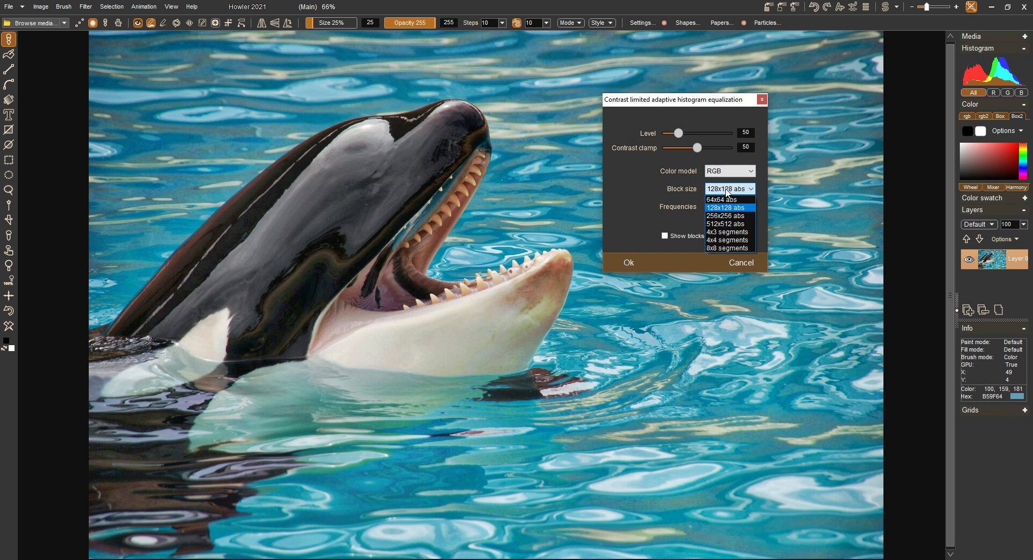
click(725, 200)
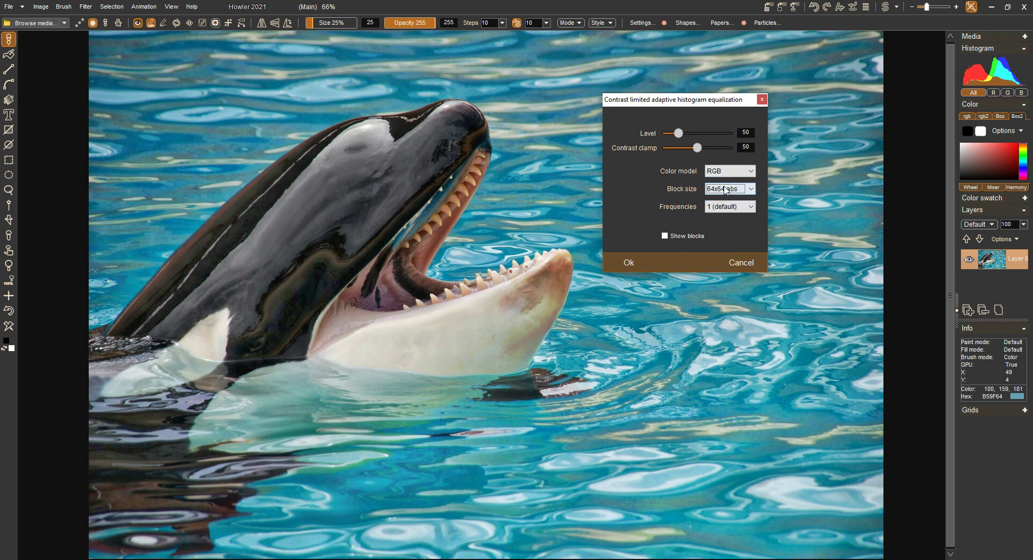
click(692, 238)
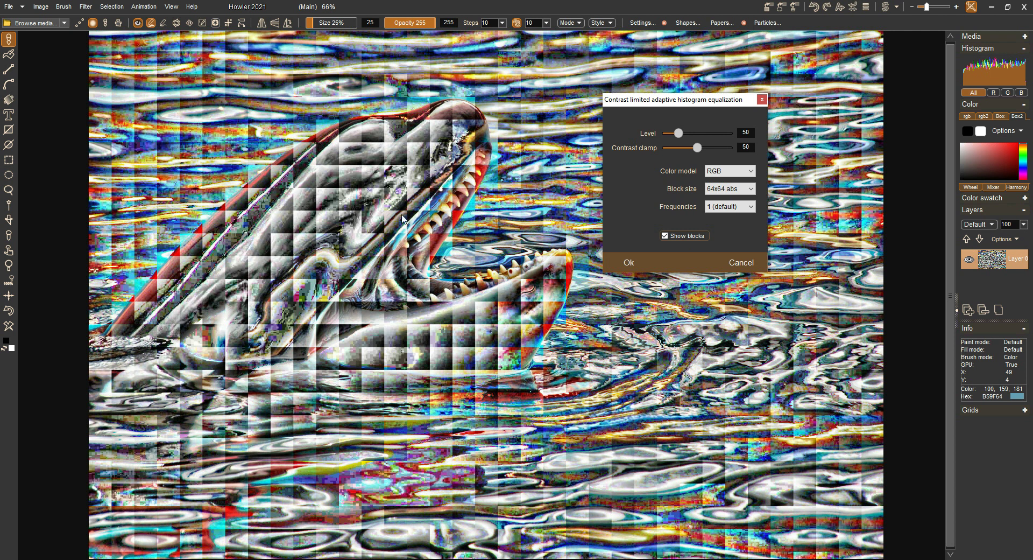
Hide the block overlay and push the CLAHE level from 50 to 255
click(665, 236)
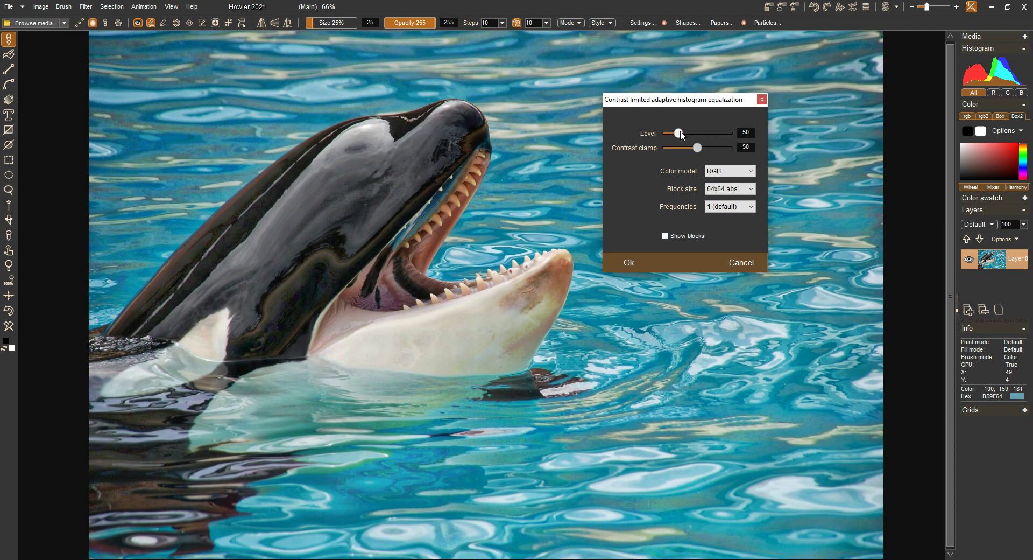
drag(678, 133, 729, 133)
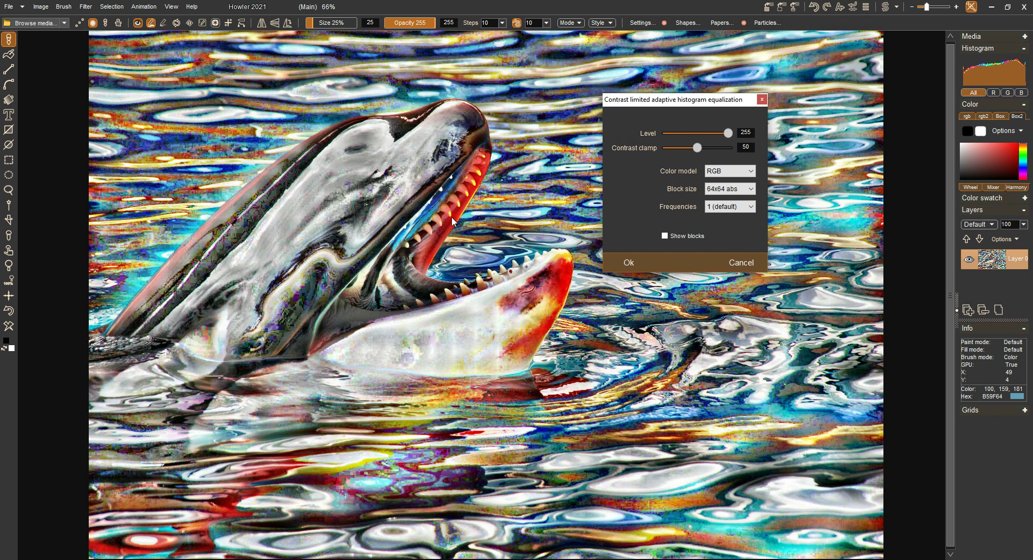
Compare 512x512 and 128x128 abs block sizes, settling back on 512x512 abs
click(729, 193)
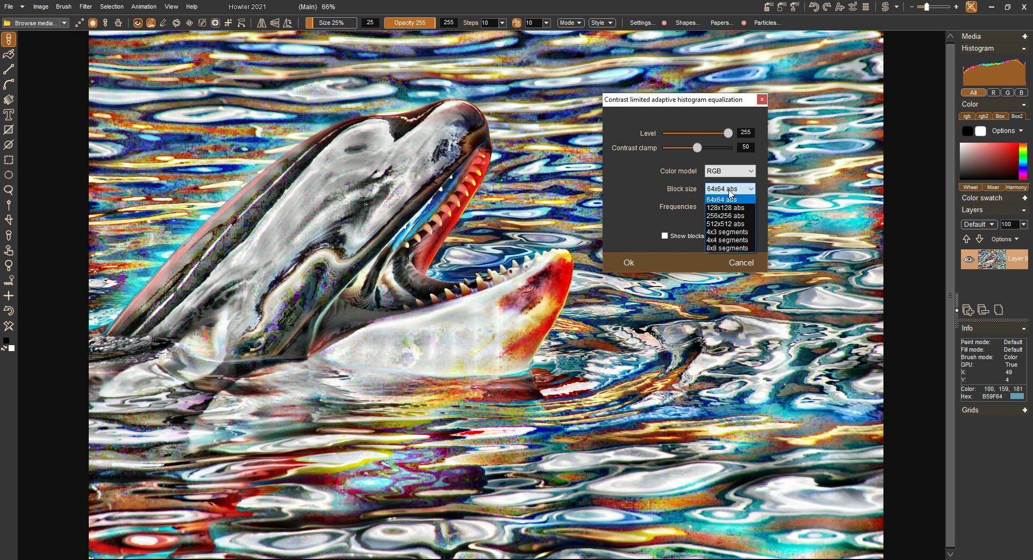
click(735, 223)
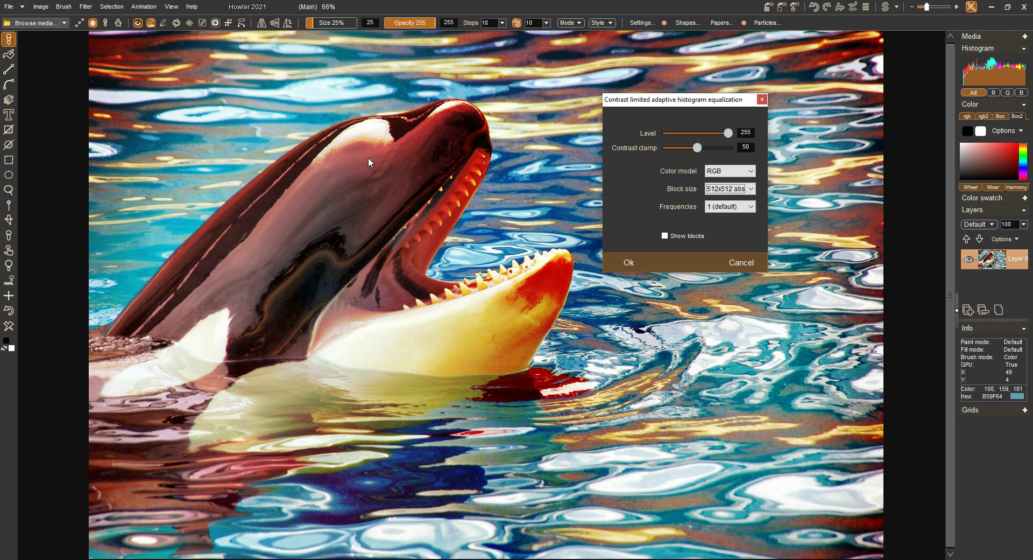
click(711, 192)
click(718, 208)
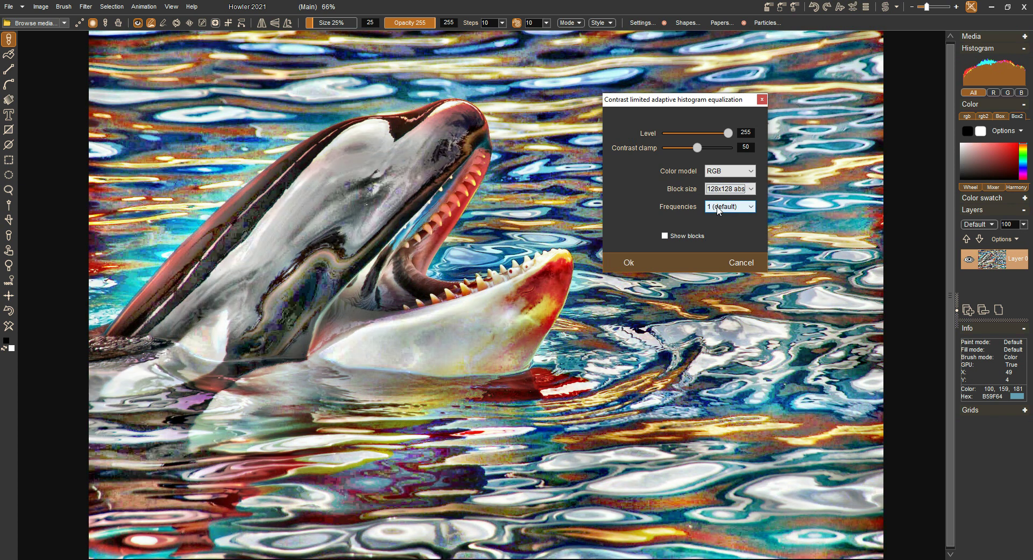
click(743, 192)
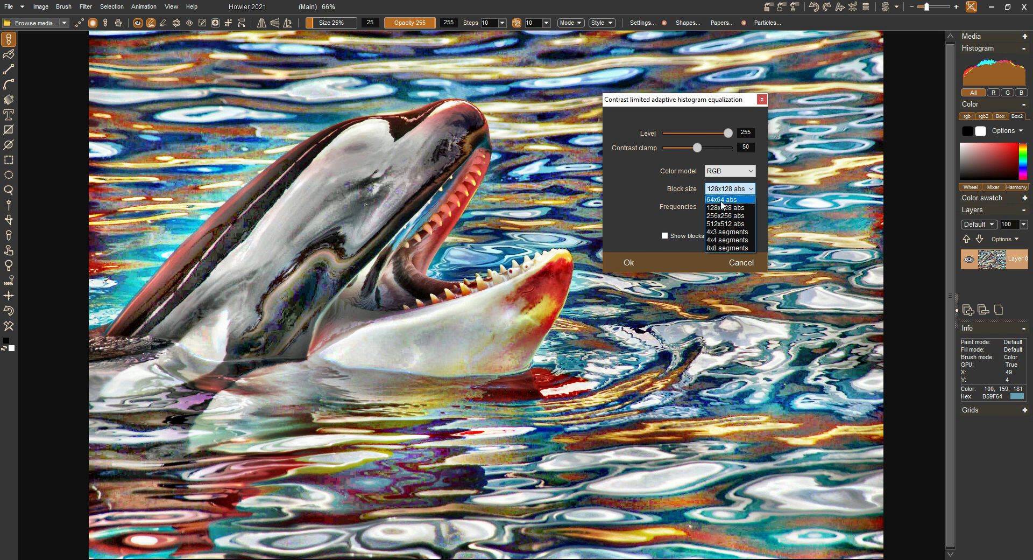
click(715, 223)
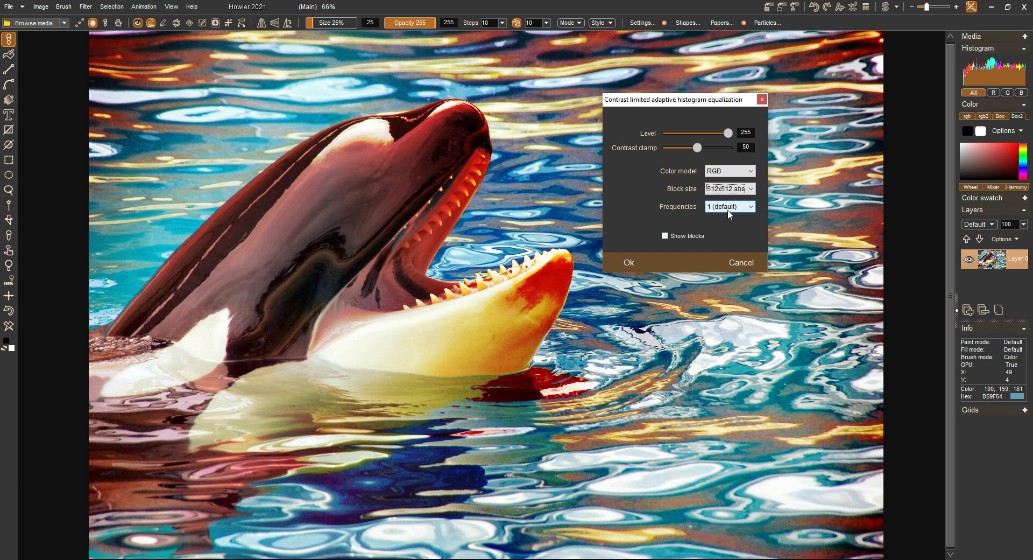
Keep one frequency level, show the block grid, and switch to 4x3 segments after trying 4x4
click(730, 212)
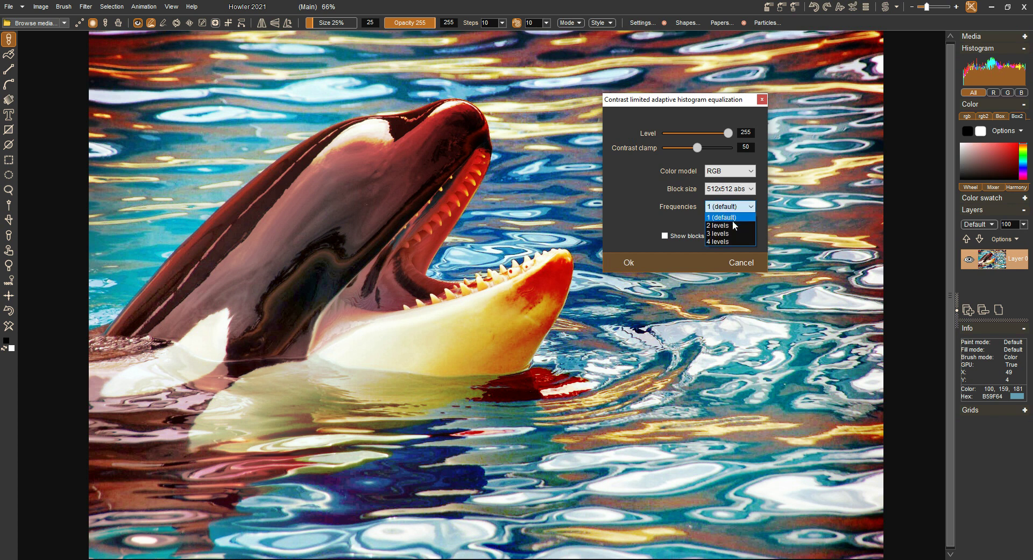
click(662, 229)
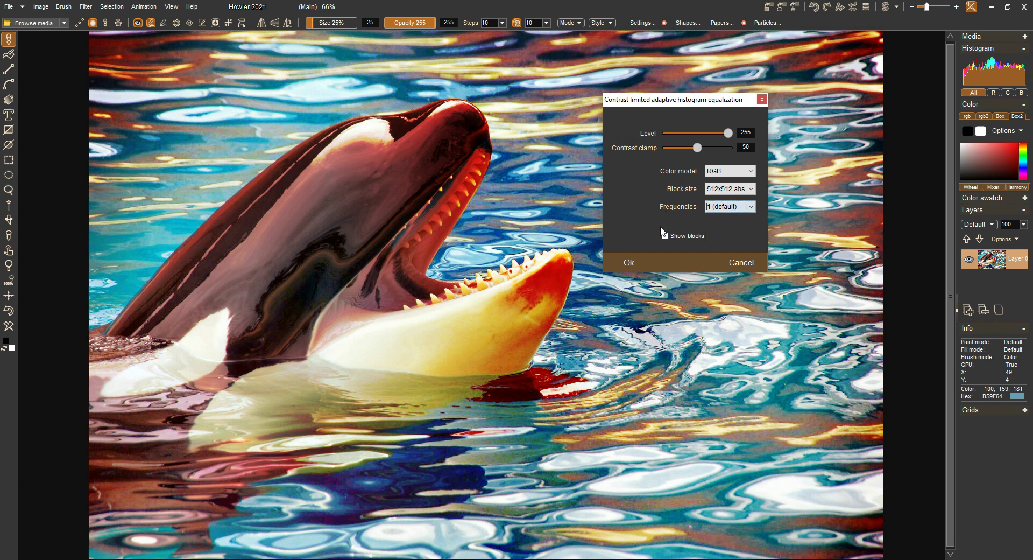
click(666, 236)
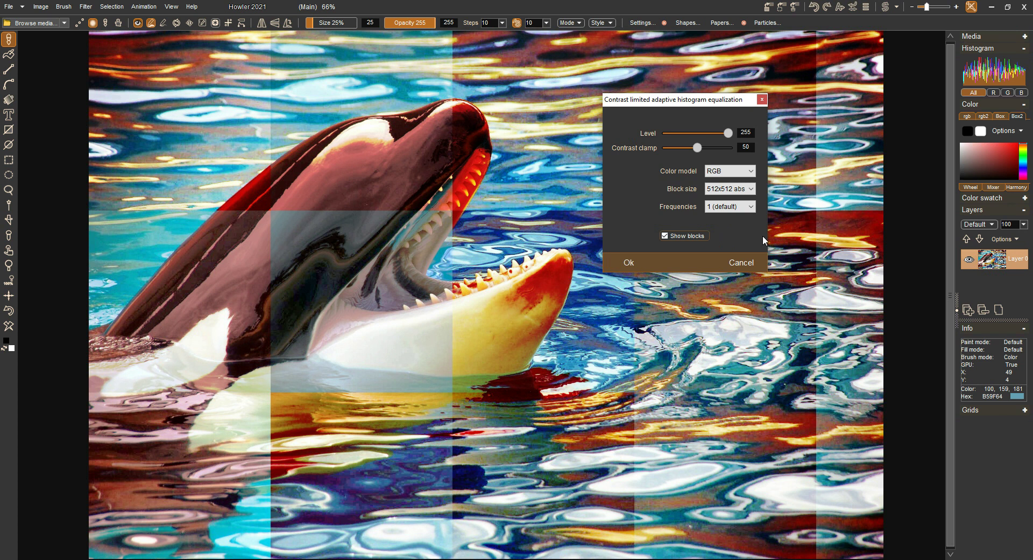
click(747, 192)
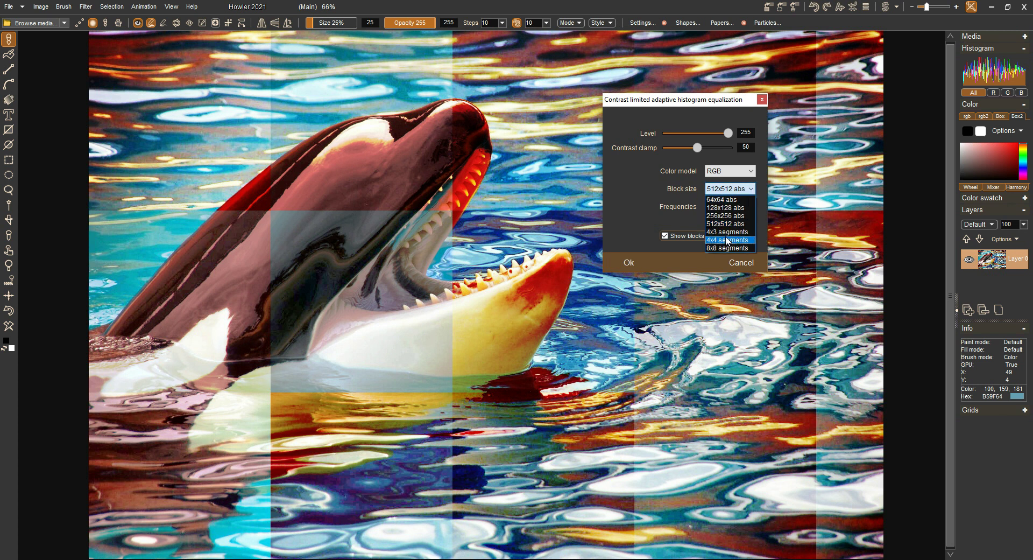
click(727, 243)
click(746, 192)
click(734, 232)
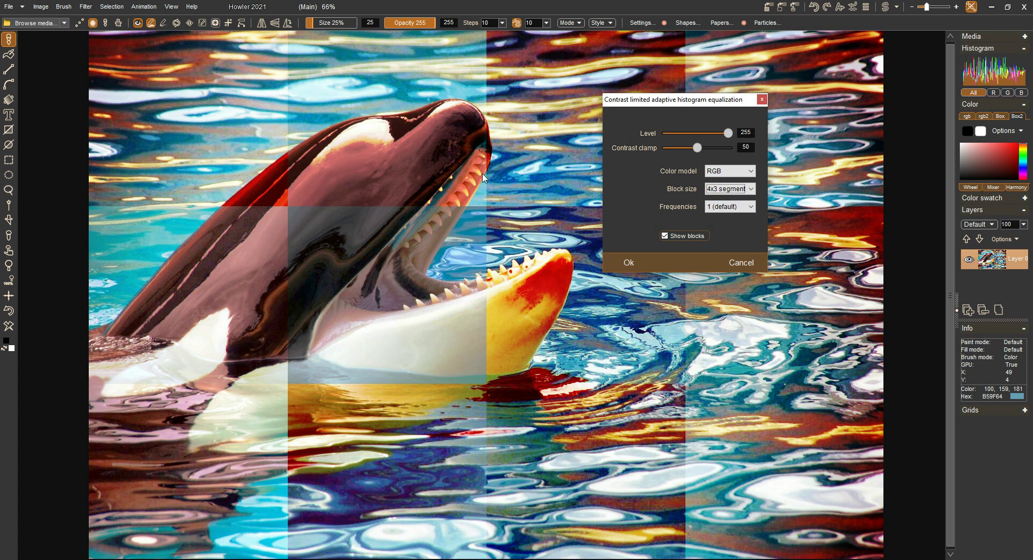
Step the frequency levels through 2 and 3 up to 4 levels
click(731, 210)
click(731, 226)
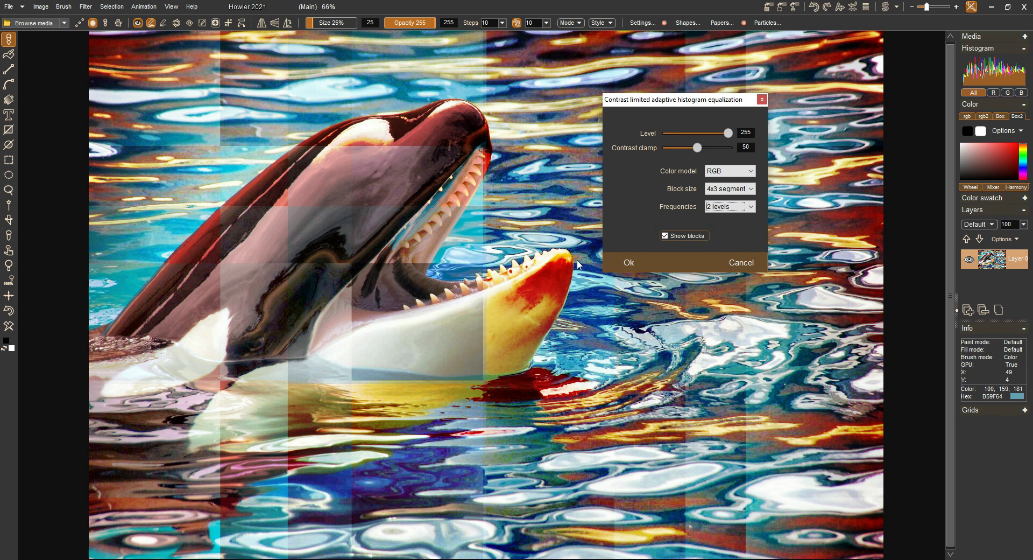
click(731, 208)
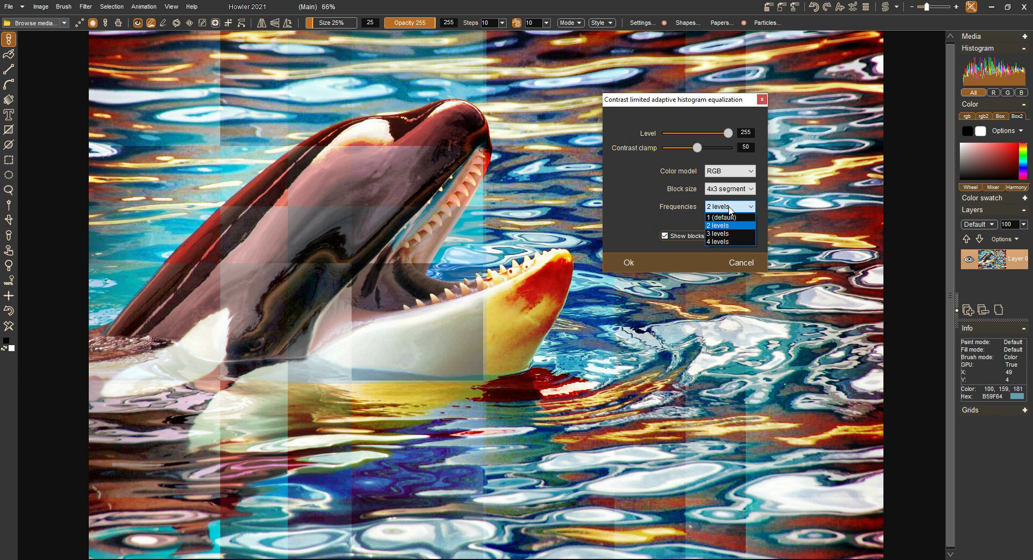
click(724, 233)
click(733, 209)
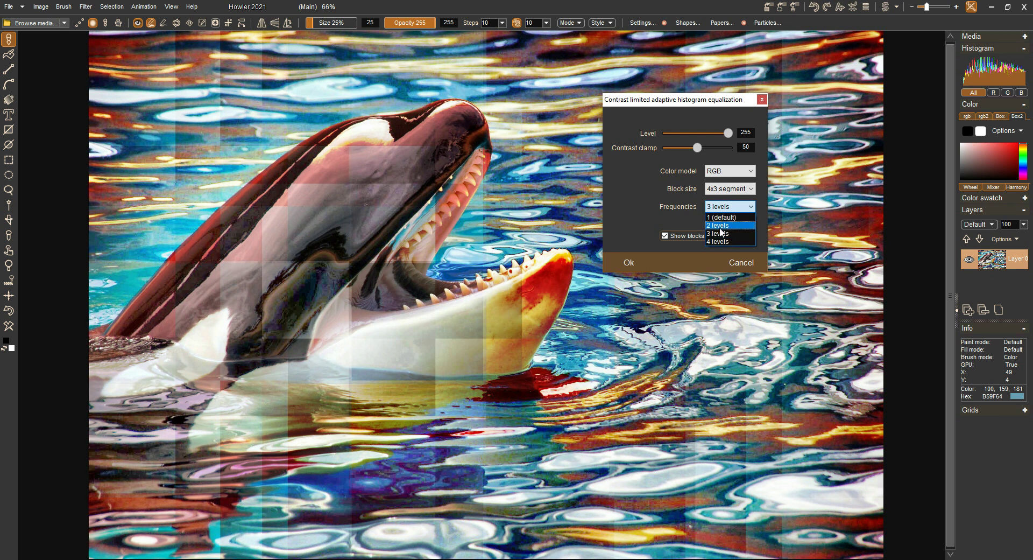
click(720, 241)
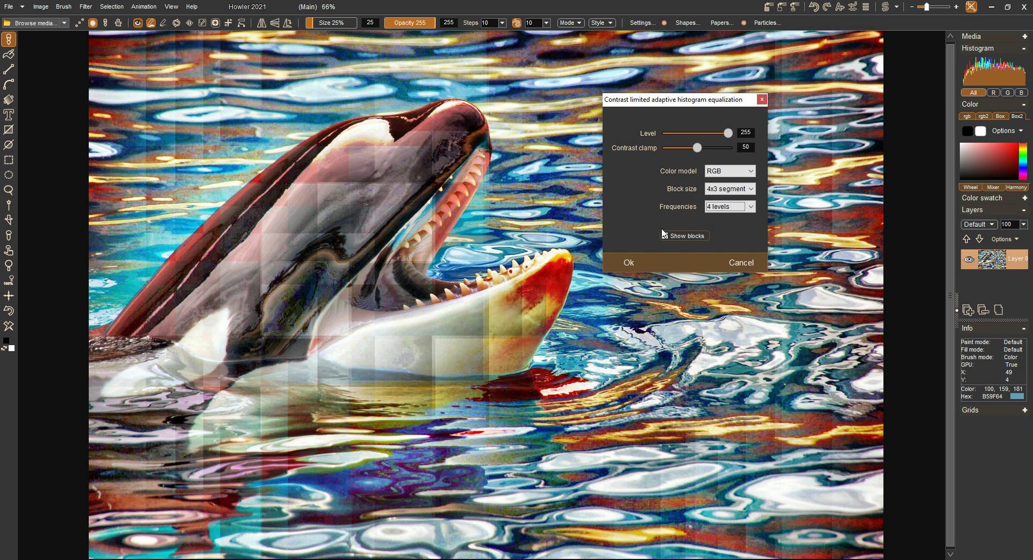
Hide the block grid, compare 1 versus 4 frequency levels, and lower the contrast clamp to 15
click(664, 235)
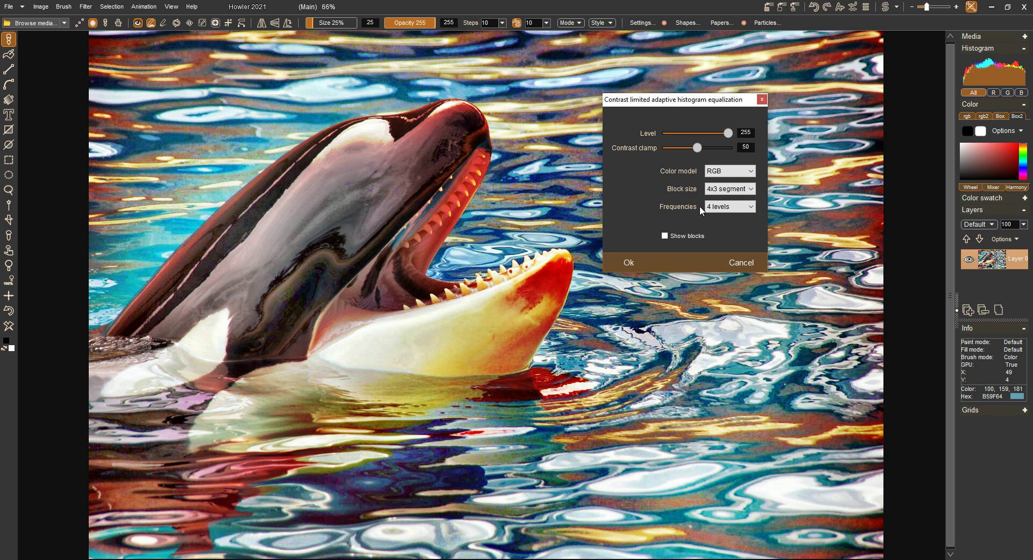
click(720, 208)
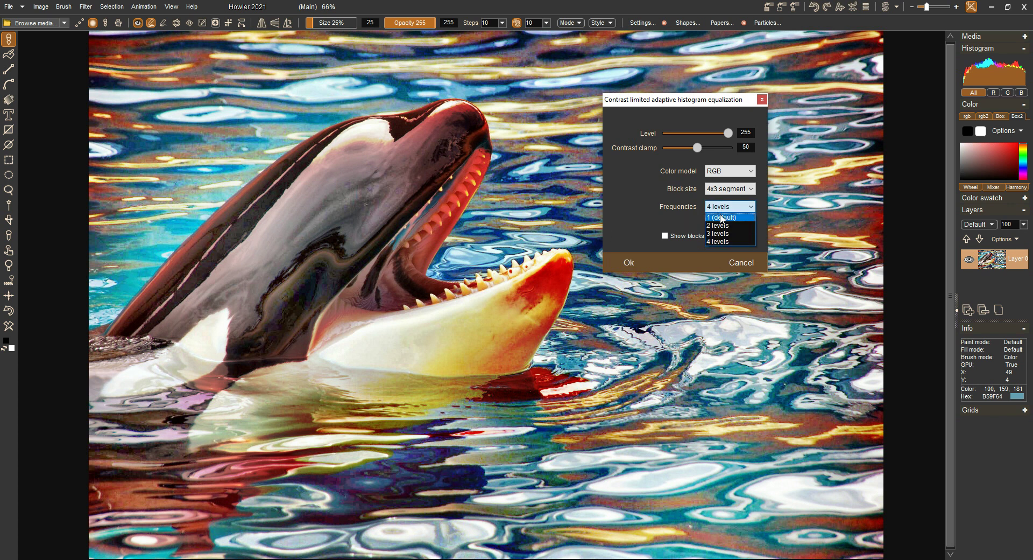
click(722, 218)
click(738, 209)
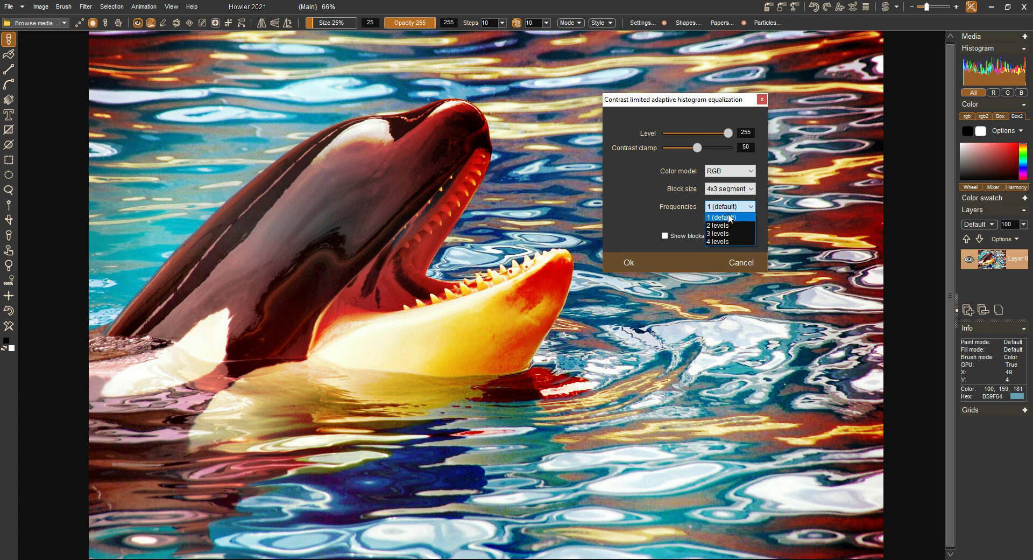
click(720, 242)
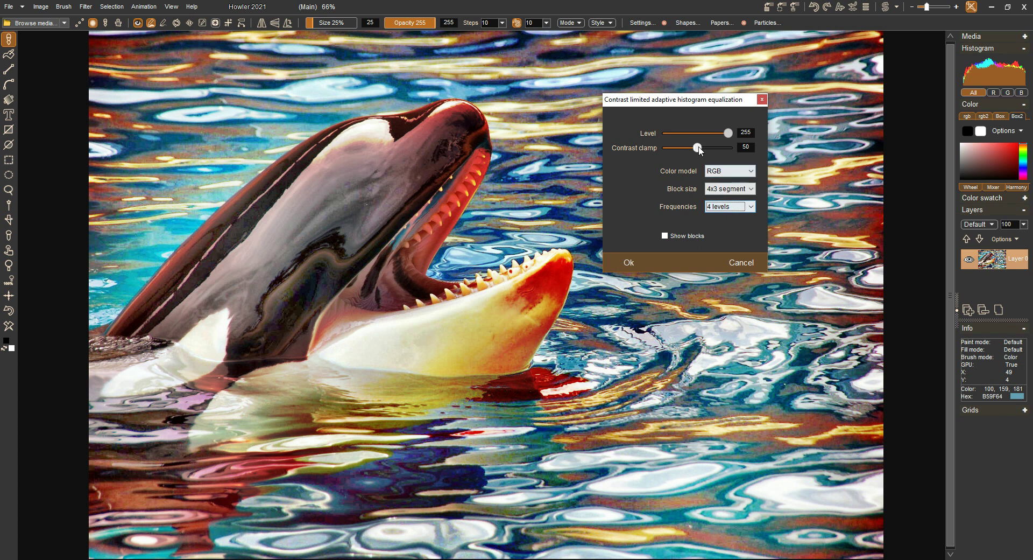
drag(698, 149, 727, 134)
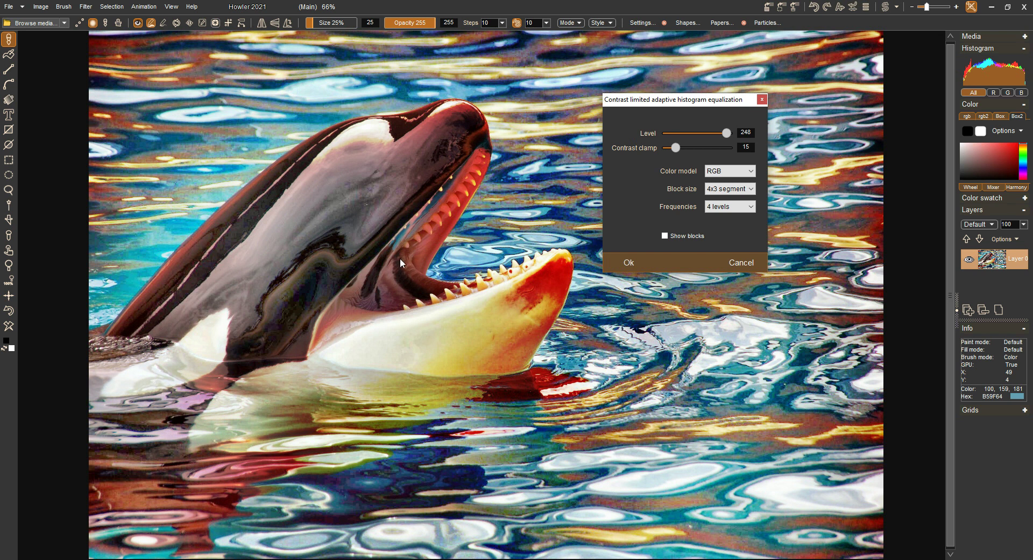
Apply the RGB equalization, then undo back to the original photo and store it as a snapshot
click(629, 263)
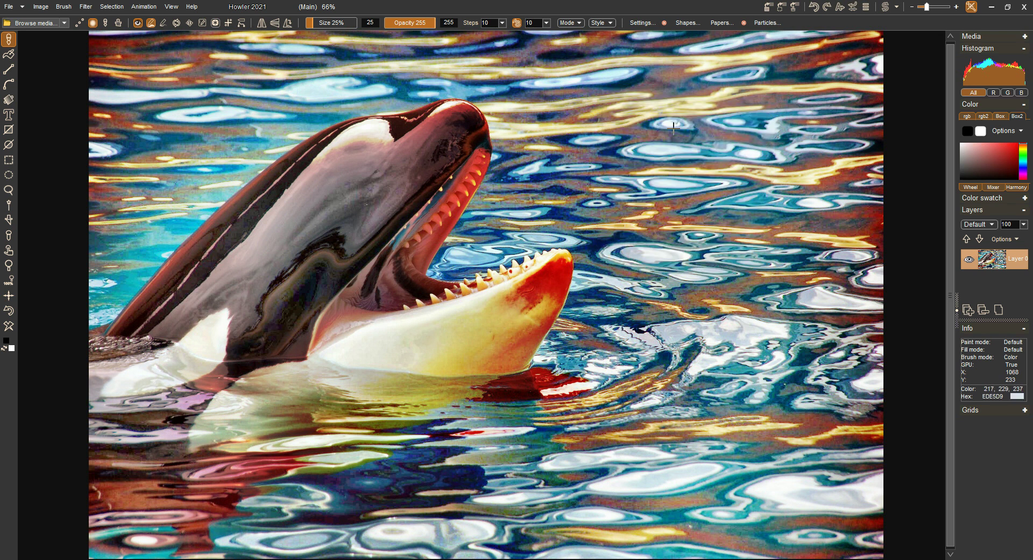
click(770, 7)
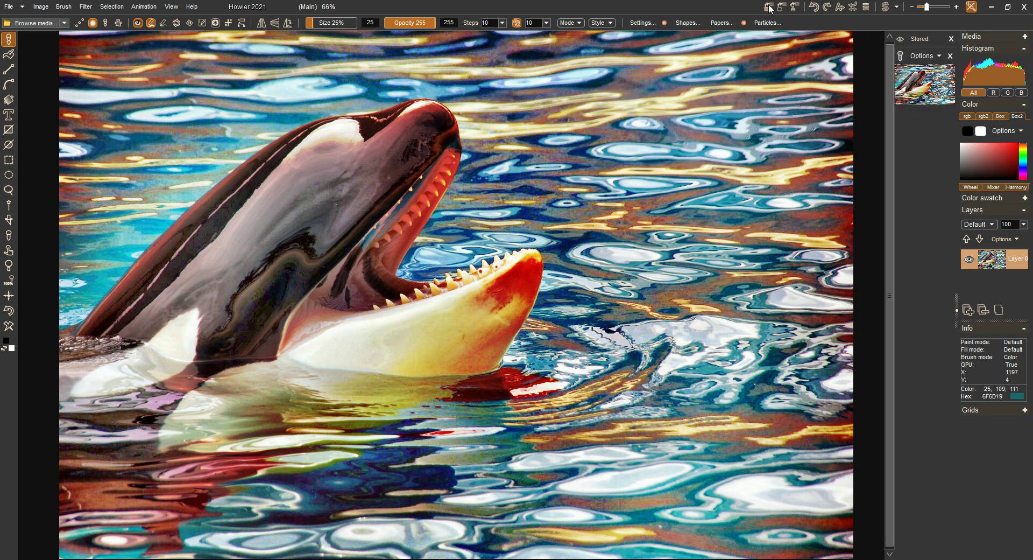
key(ctrl+z)
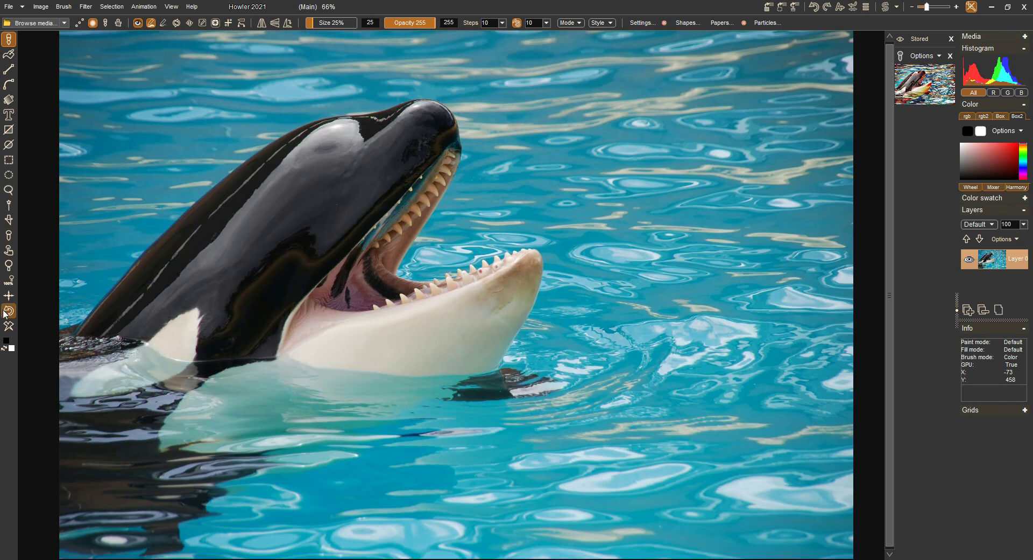
click(768, 7)
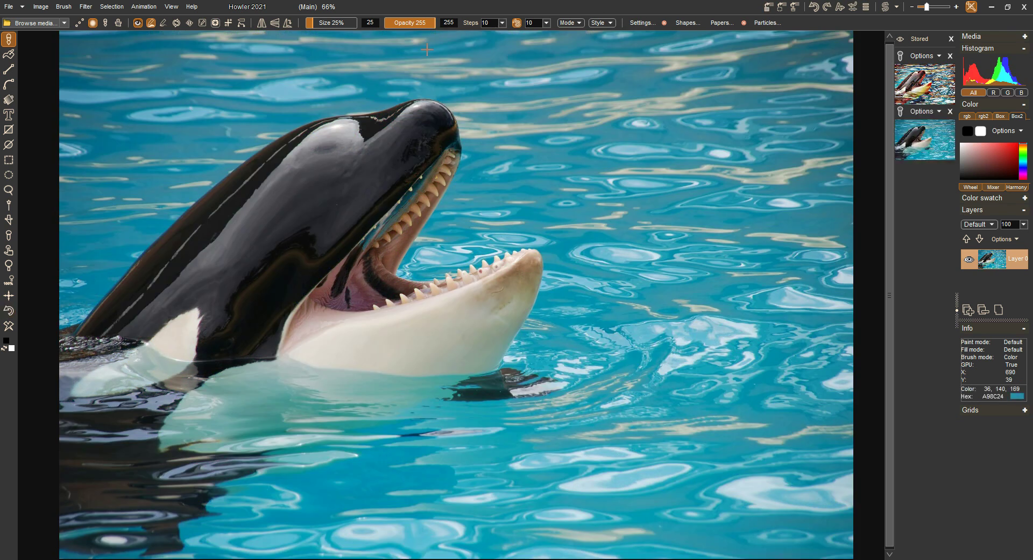
Apply CLAHE with the Luminance colour model at level 255 and store the result as a snapshot
click(87, 6)
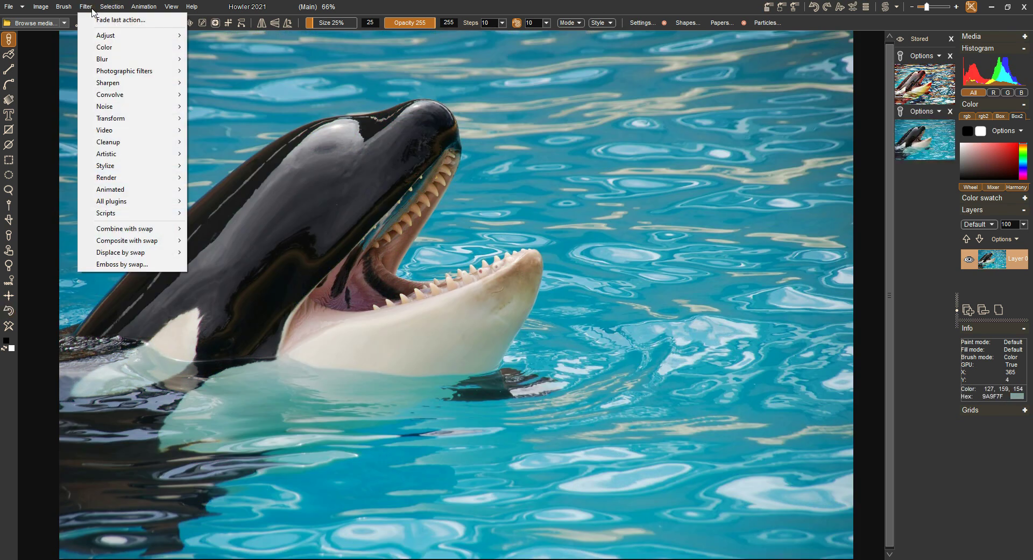
mouse_move(105, 36)
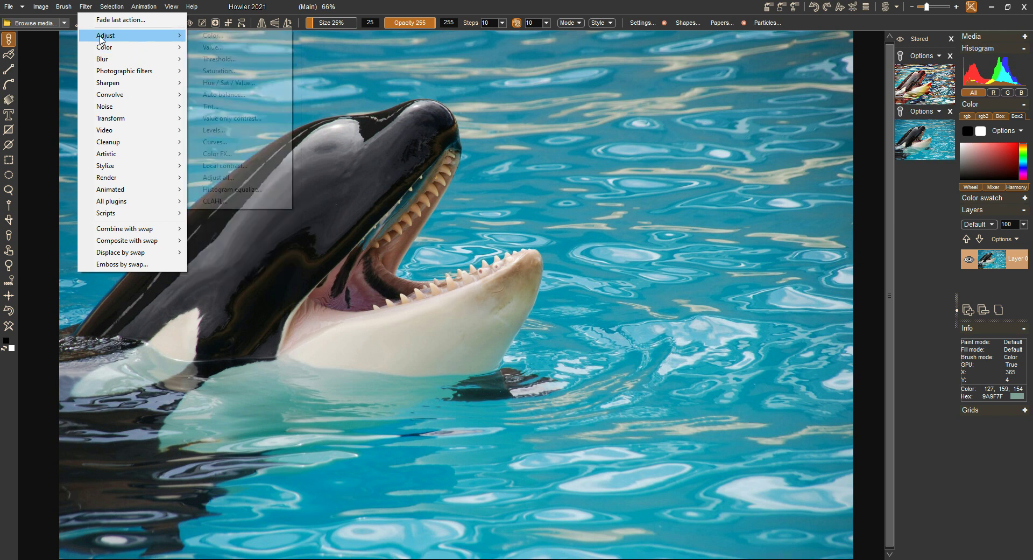
click(223, 202)
click(560, 268)
click(559, 284)
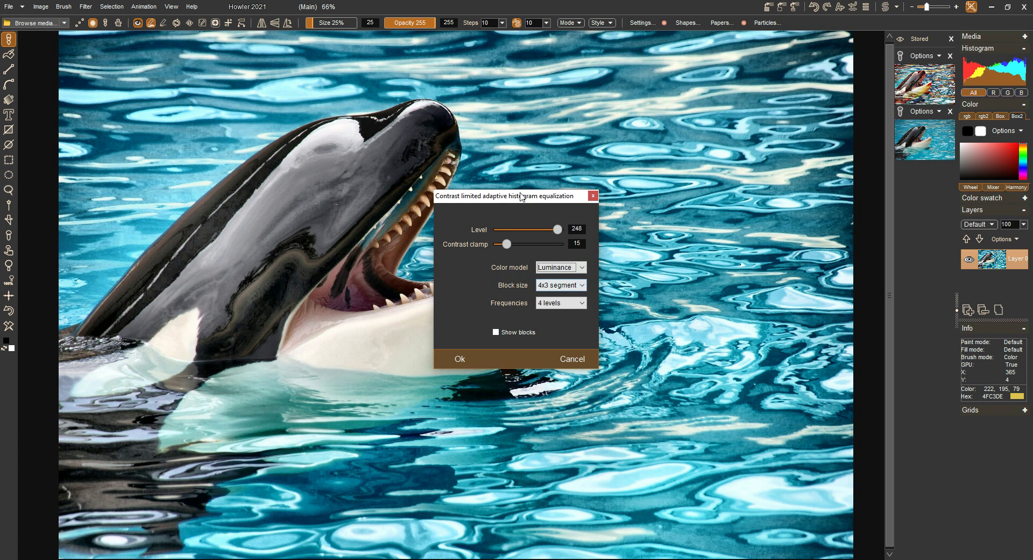
drag(521, 197, 666, 73)
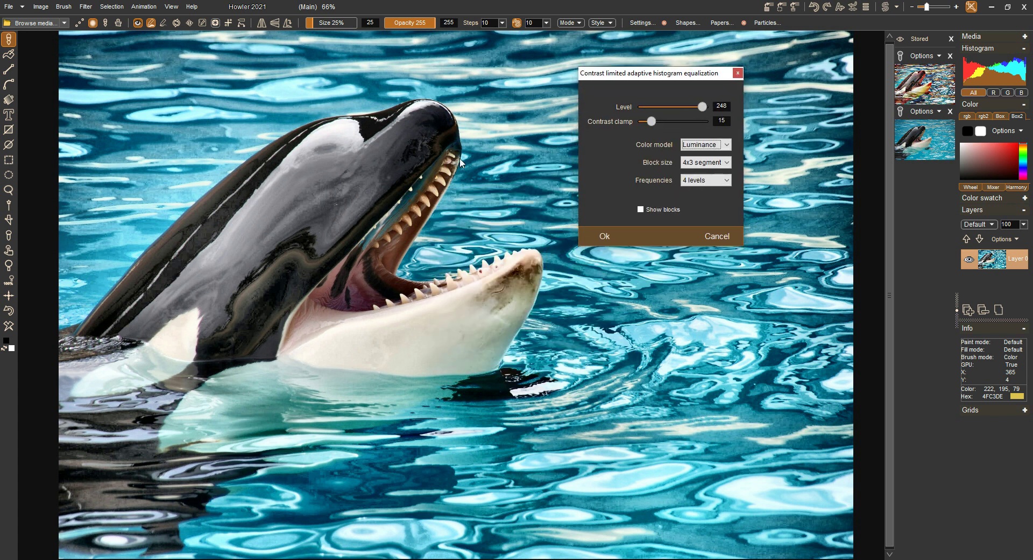
mouse_move(702, 107)
mouse_down()
mouse_move(658, 107)
mouse_move(708, 102)
mouse_up()
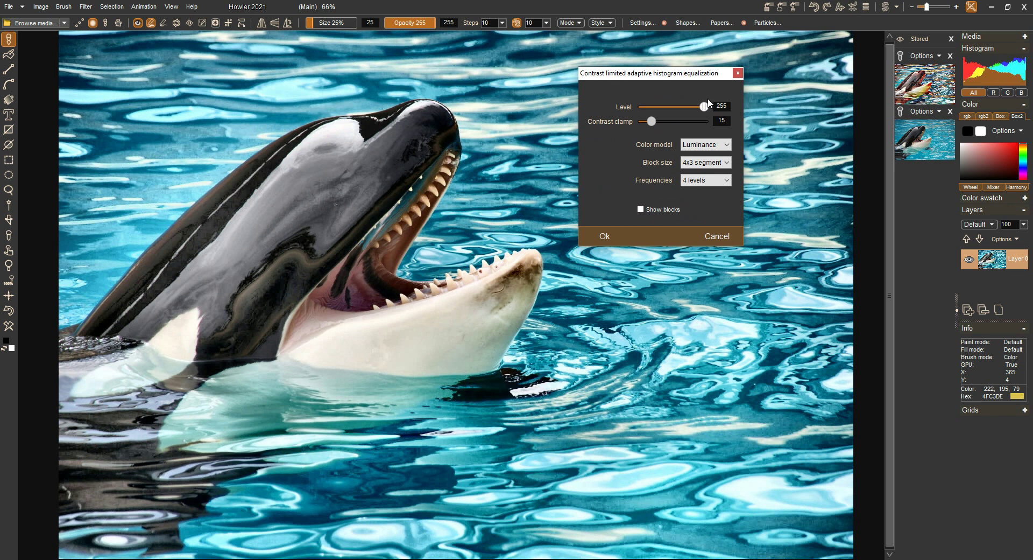
click(624, 236)
click(771, 10)
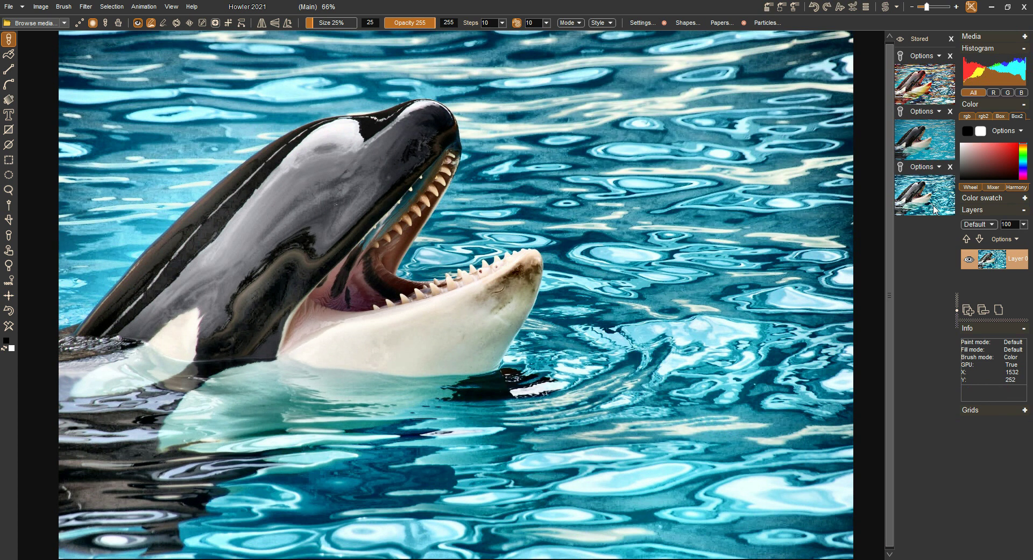
Recall the RGB CLAHE snapshot and fade the last action to 129 to blend both versions
click(928, 150)
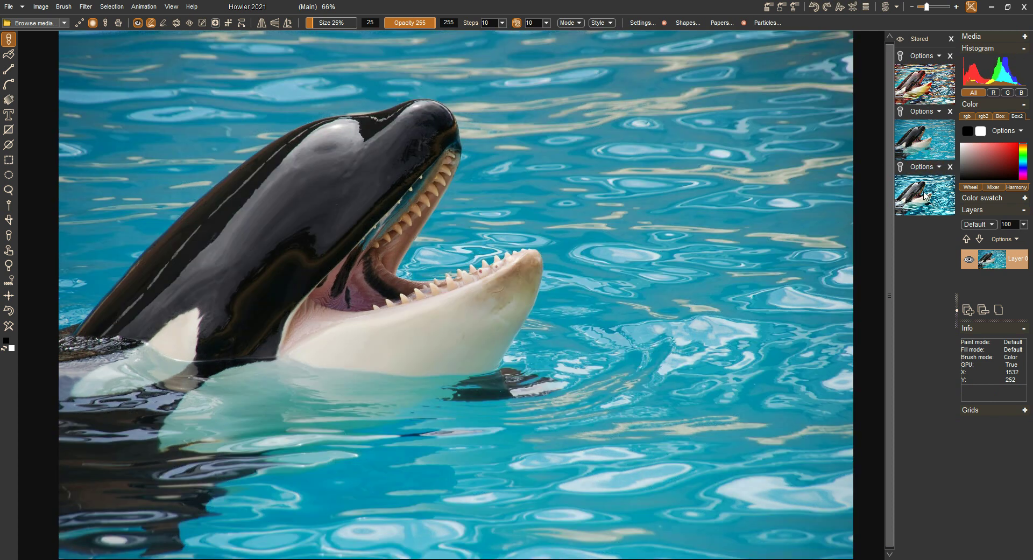
click(926, 141)
click(925, 94)
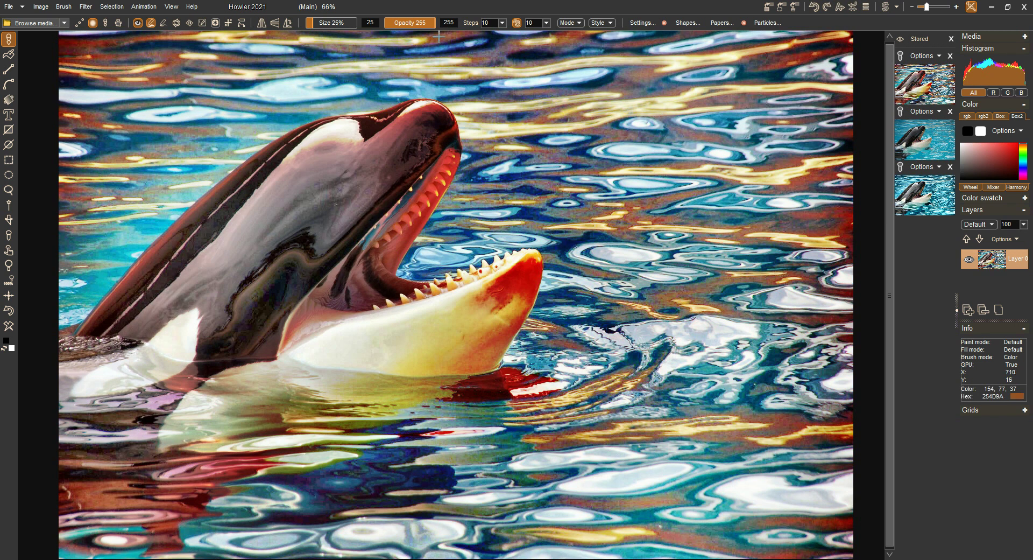
click(85, 7)
click(91, 20)
drag(488, 276, 509, 280)
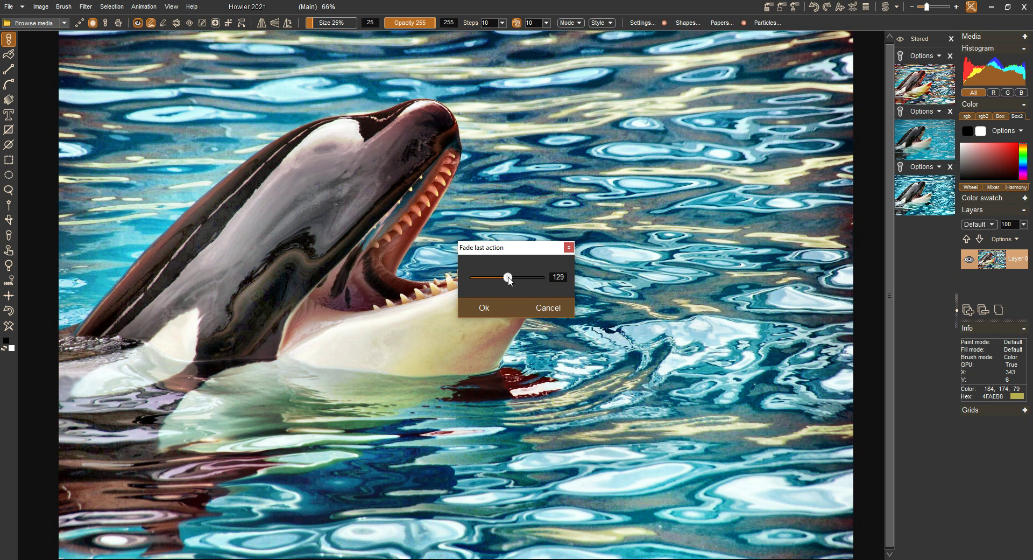
click(494, 305)
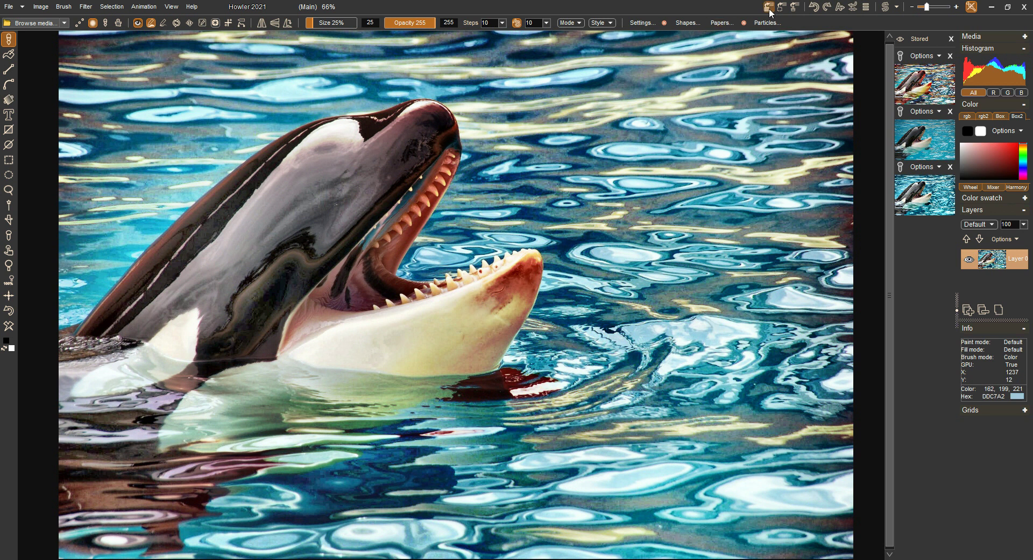
Apply a high-pass sharpen with window size 2 to the blended image
click(86, 8)
mouse_move(94, 34)
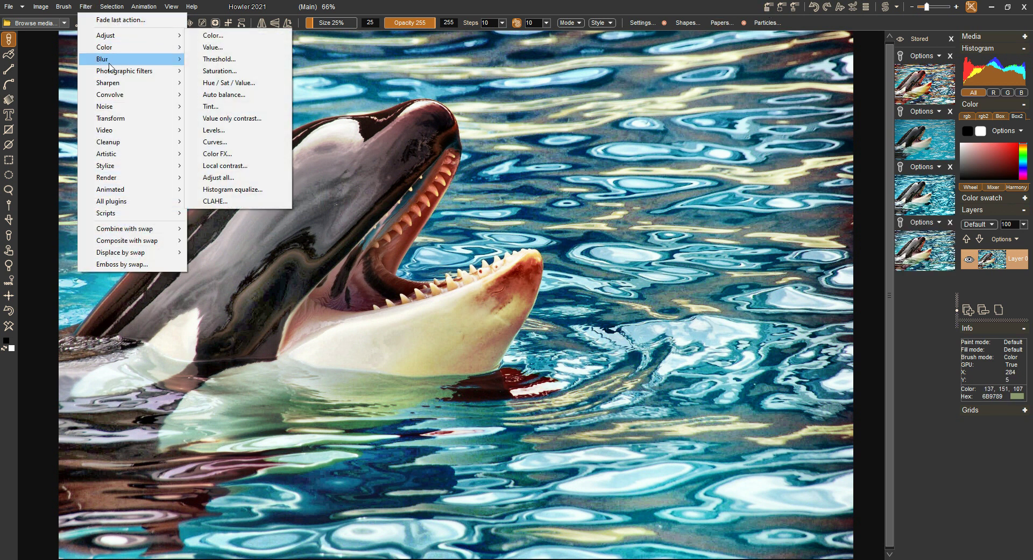
mouse_move(143, 82)
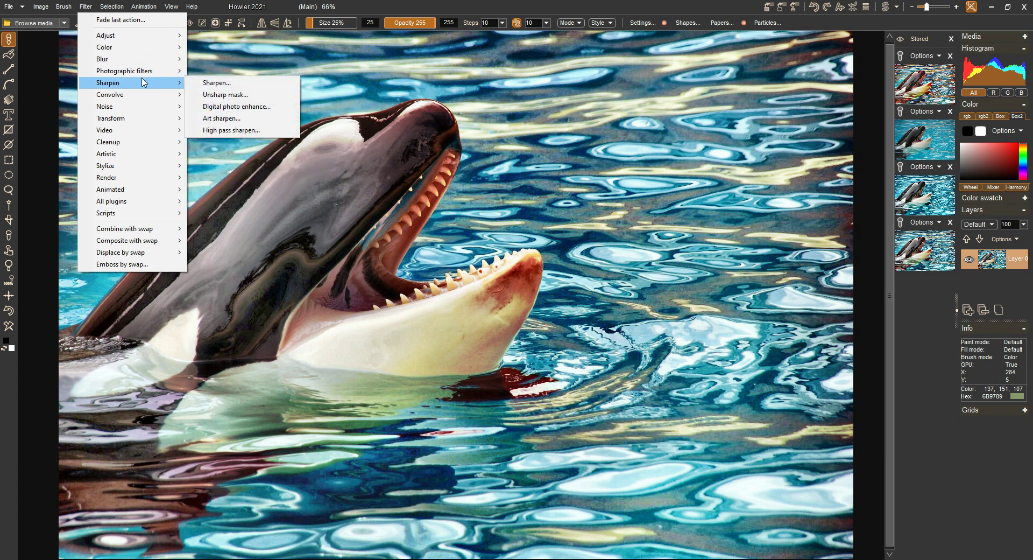
click(226, 130)
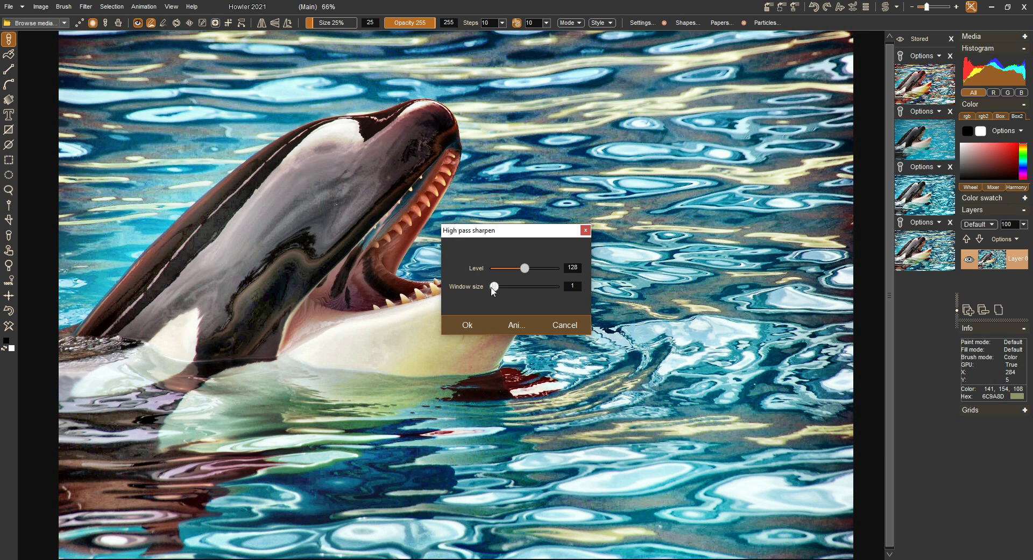
drag(494, 288, 554, 269)
click(479, 322)
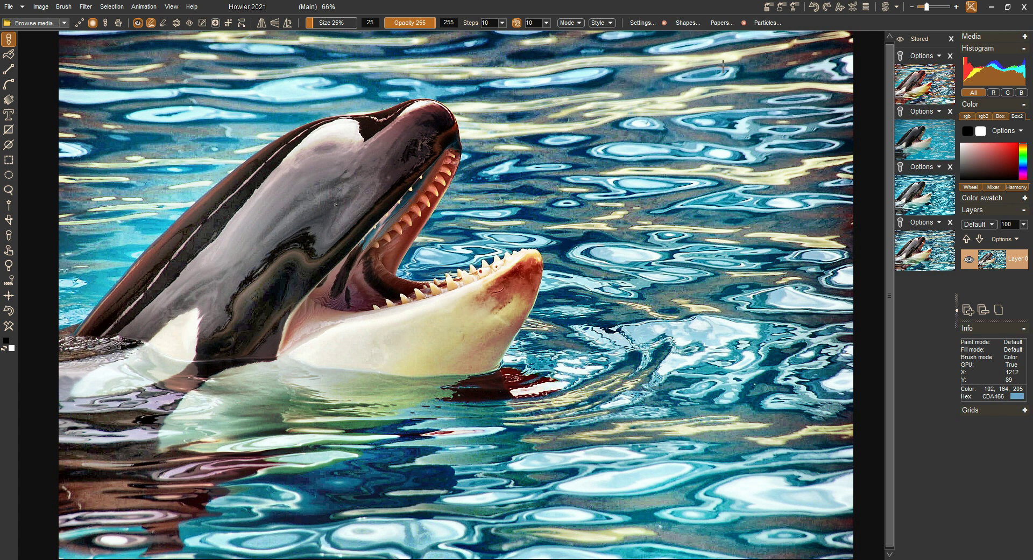
Store the sharpened image, delete the redundant snapshots, and recall the original orca photo
click(769, 7)
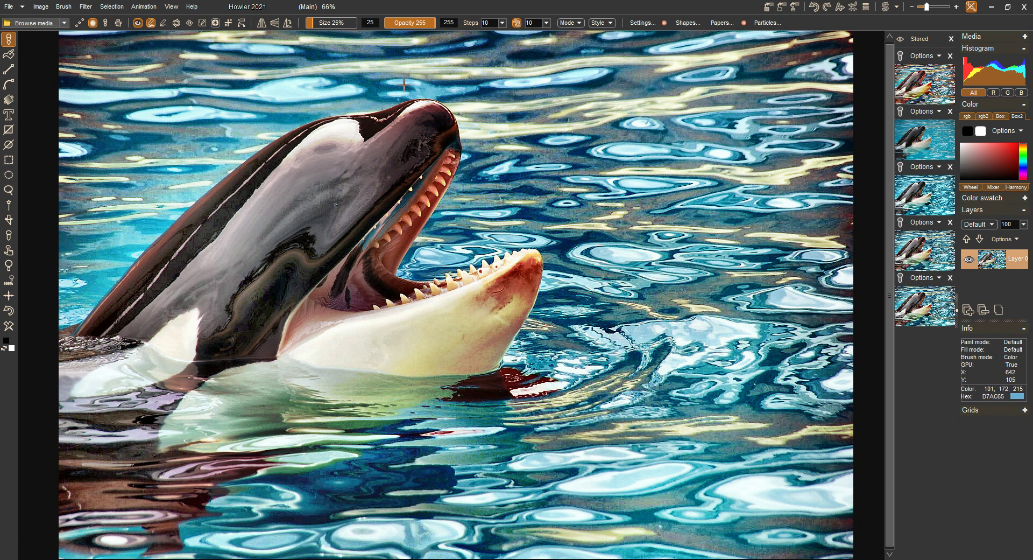
click(770, 7)
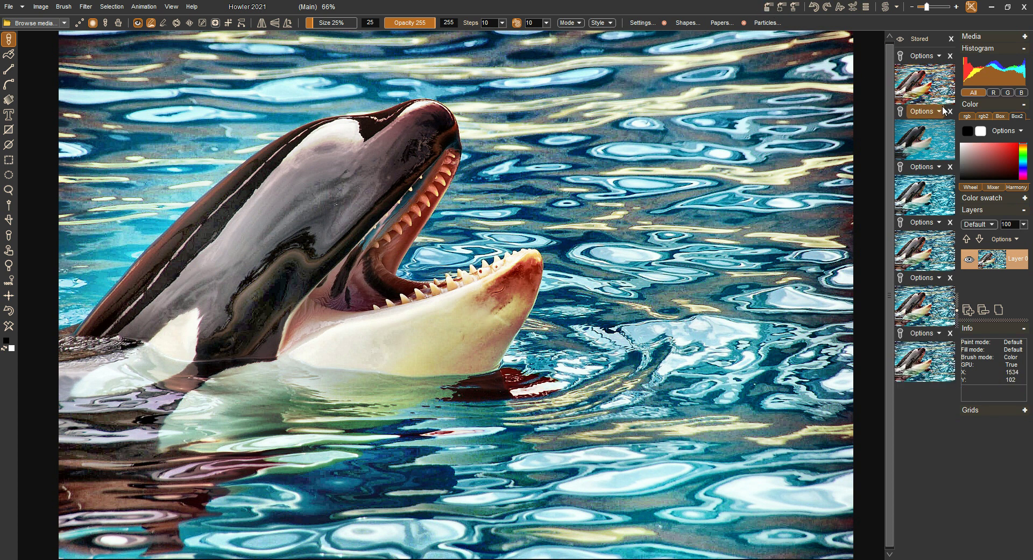
click(950, 57)
click(951, 112)
click(951, 111)
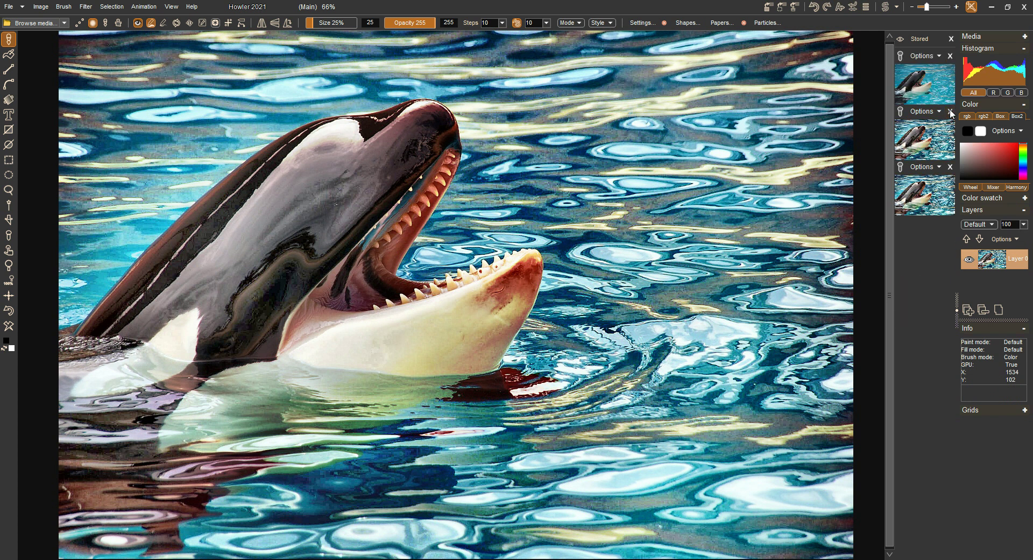
click(951, 111)
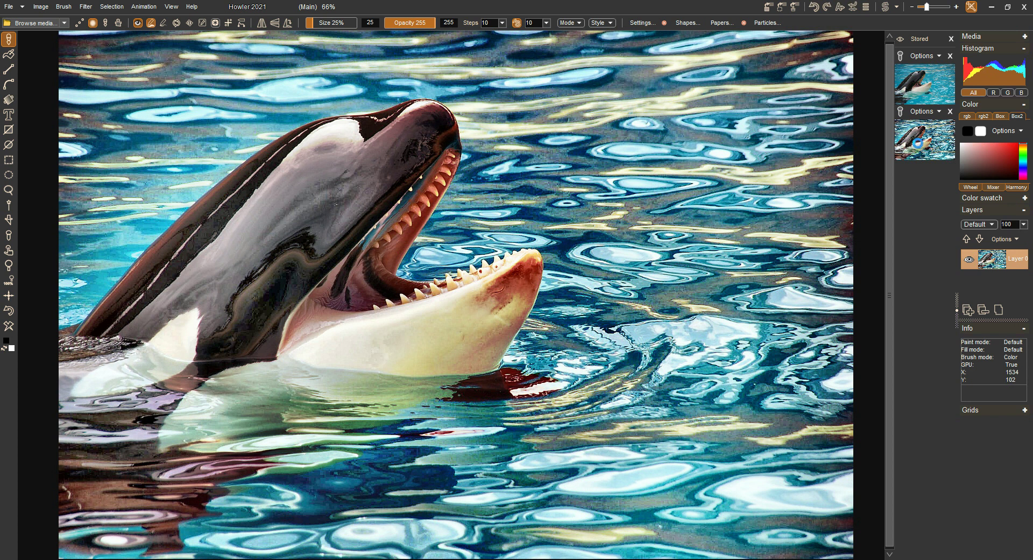
click(931, 82)
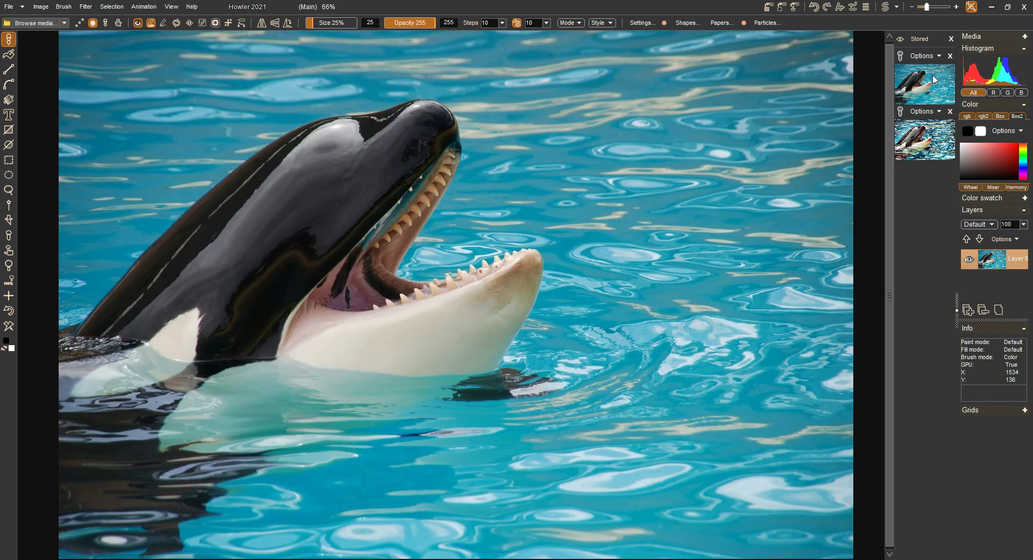
Fade the last action to about half (141) after comparing strengths, and store it as a snapshot
click(91, 8)
click(95, 19)
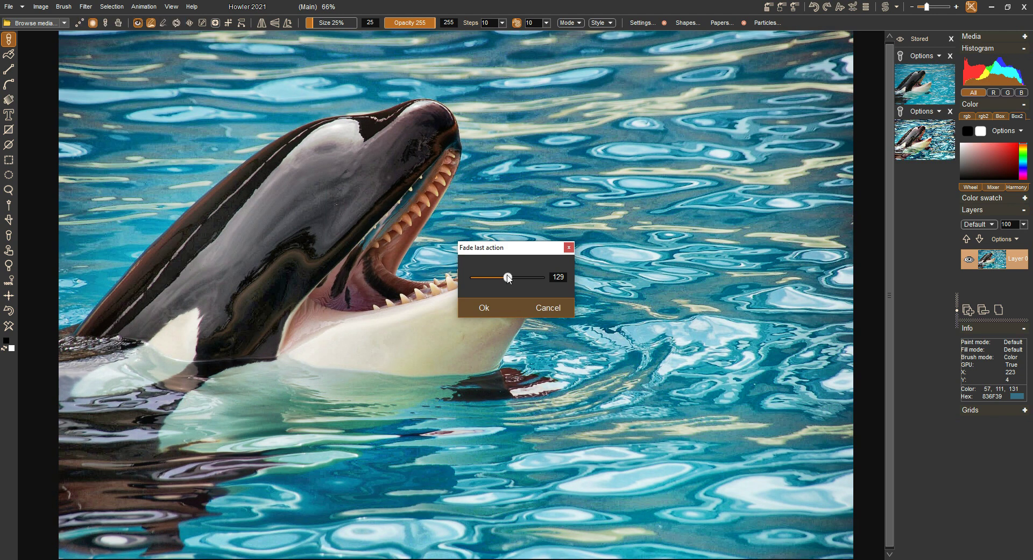
drag(506, 277, 541, 277)
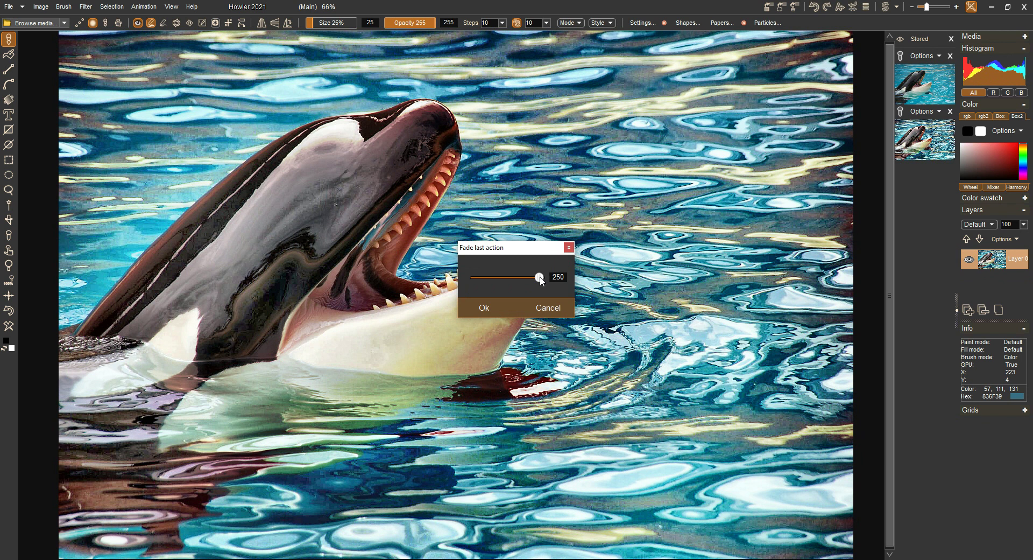
mouse_move(541, 280)
mouse_down()
mouse_move(469, 276)
mouse_move(536, 272)
mouse_up()
mouse_move(535, 276)
mouse_down()
mouse_move(498, 276)
mouse_move(538, 281)
mouse_up()
drag(537, 281, 512, 286)
click(490, 307)
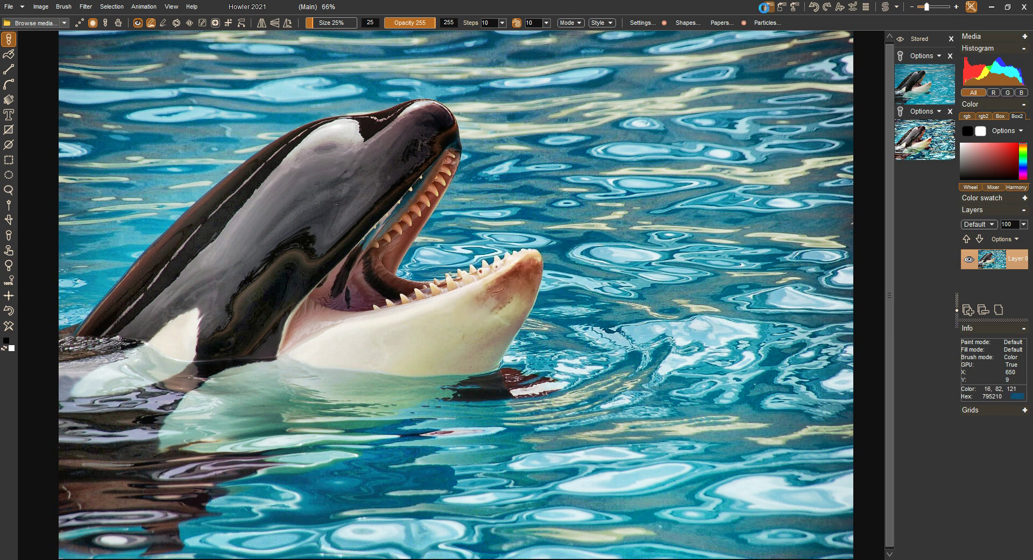
click(765, 10)
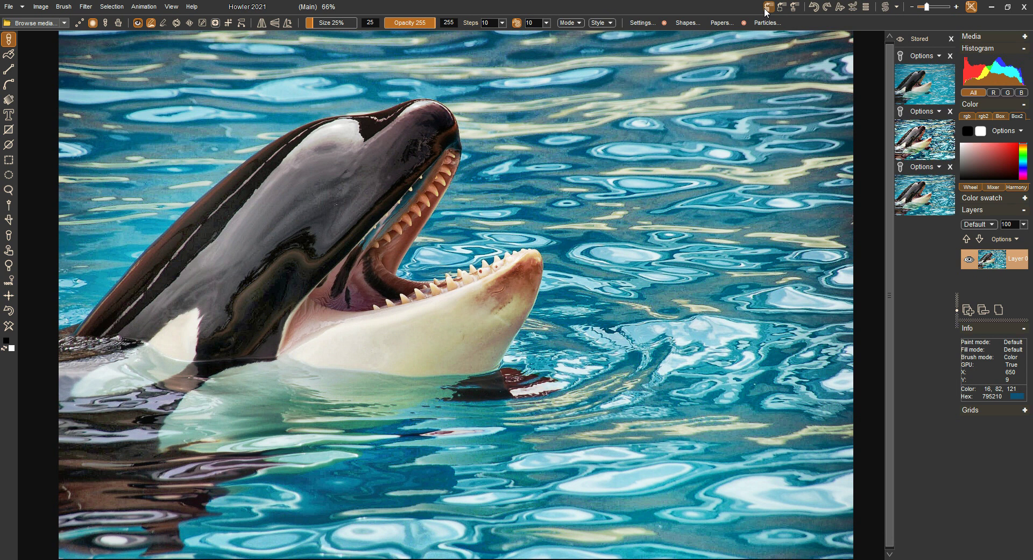